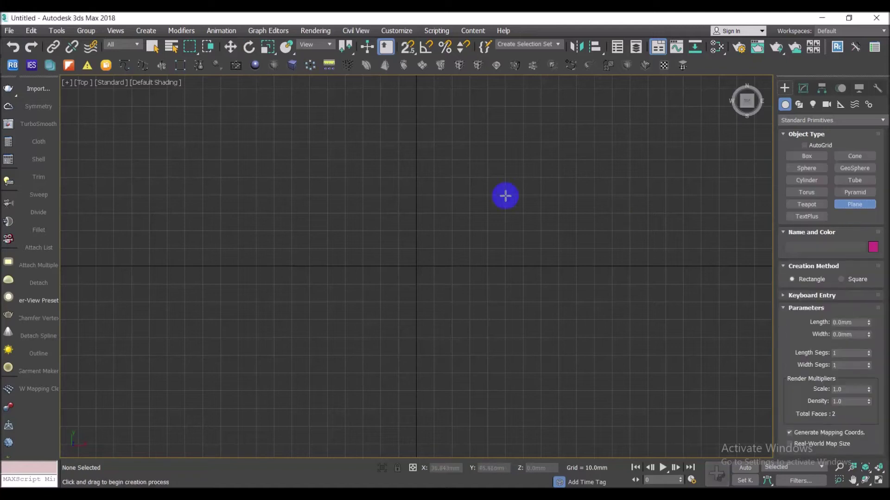
# Set the new plane's length and width to 88 mm, then deselect it
pyautogui.press('w')
pyautogui.click(803, 88)
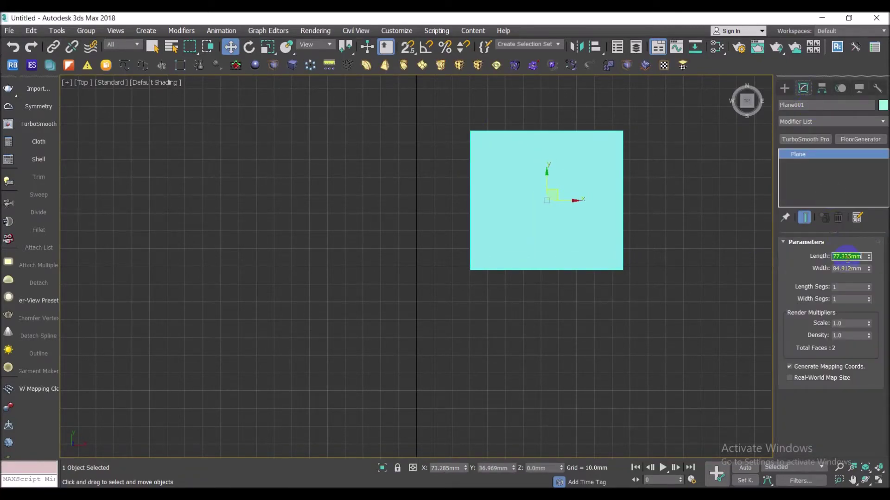
pyautogui.press('Tab')
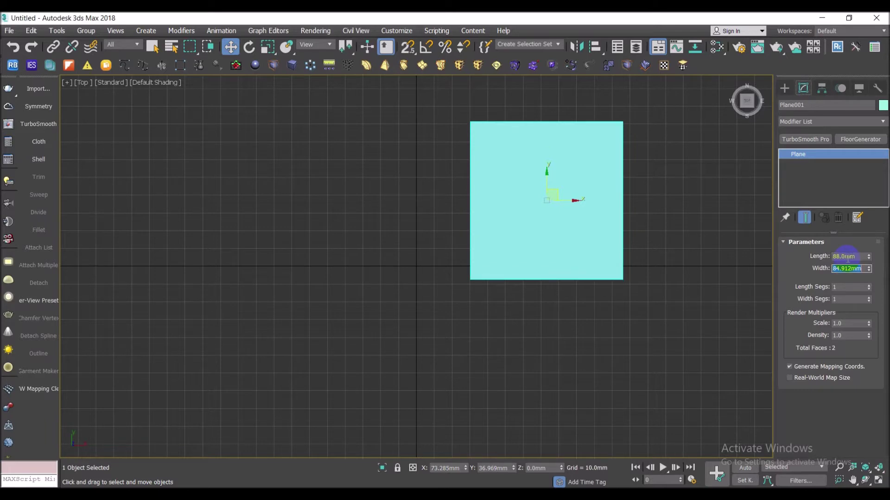
pyautogui.write('88')
pyautogui.press('Tab')
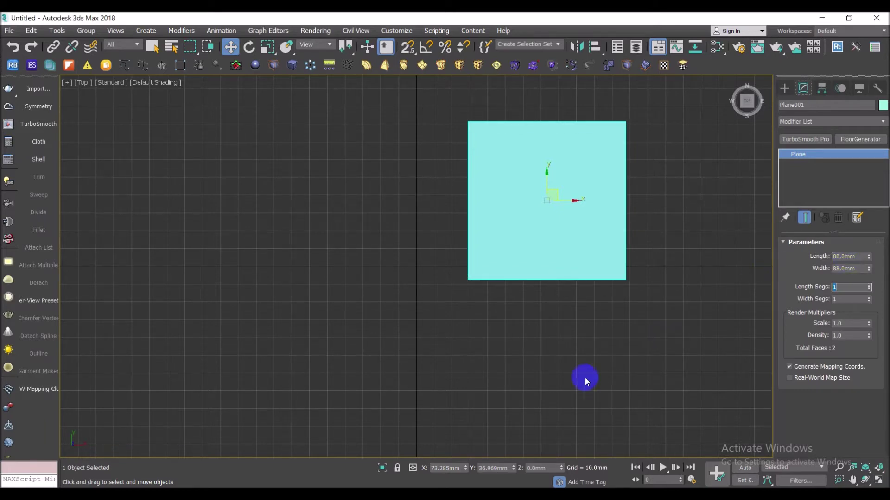
pyautogui.click(578, 380)
pyautogui.rightClick(577, 380)
pyautogui.click(307, 470)
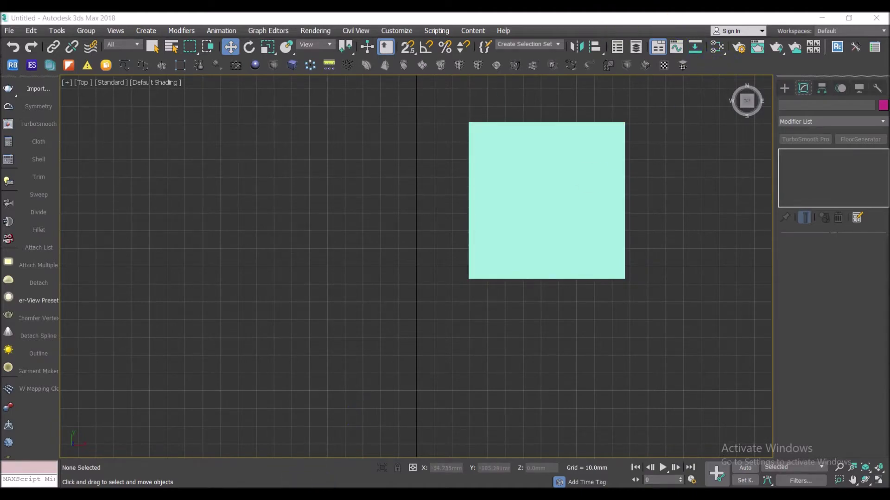
pyautogui.click(302, 481)
# Drag the CNC lattice image from File Explorer onto the 88 mm plane as its texture
pyautogui.scroll(-5, 200, 363)
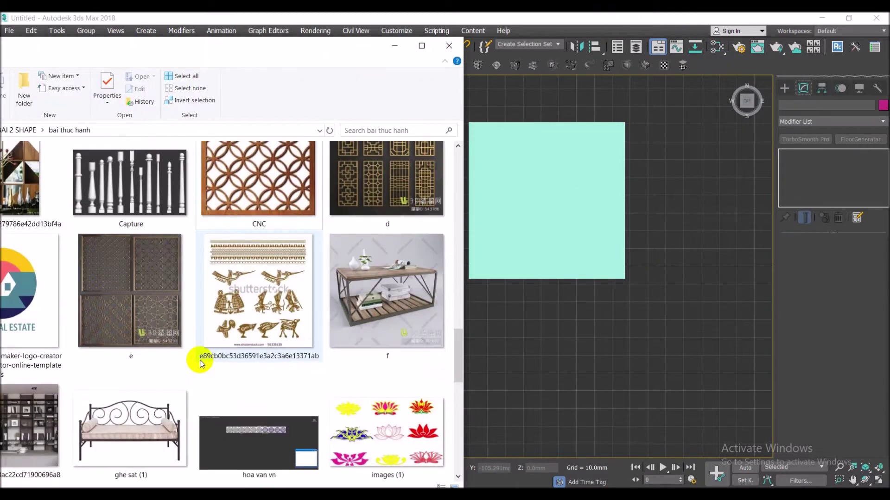
pyautogui.scroll(-5, 200, 363)
pyautogui.scroll(3, 200, 363)
pyautogui.scroll(-3, 200, 363)
pyautogui.scroll(2, 202, 357)
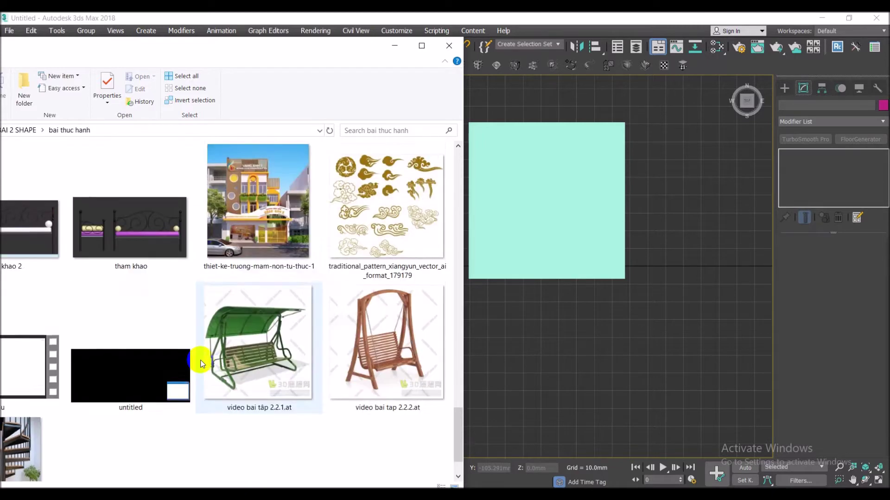
pyautogui.scroll(3, 202, 357)
pyautogui.moveTo(235, 53)
pyautogui.mouseDown()
pyautogui.moveTo(372, 43)
pyautogui.moveTo(155, 65)
pyautogui.mouseUp()
pyautogui.scroll(-3, 195, 278)
pyautogui.moveTo(196, 235); pyautogui.dragTo(533, 224)
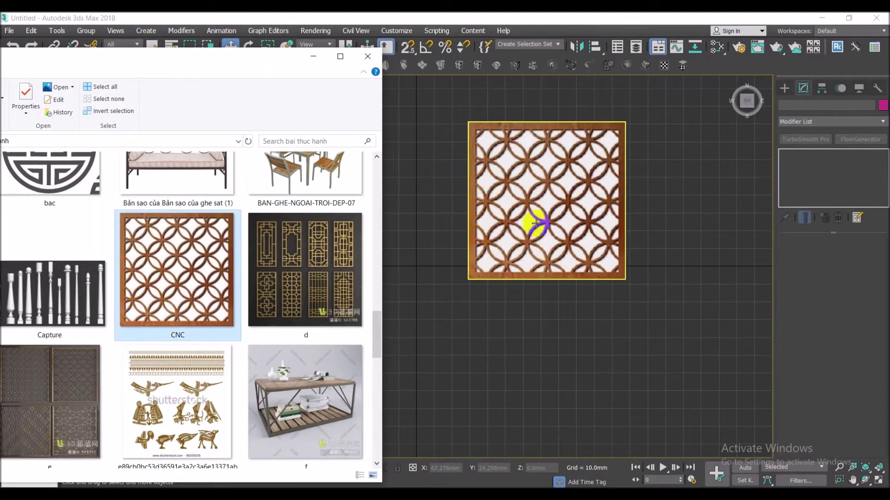
pyautogui.click(421, 196)
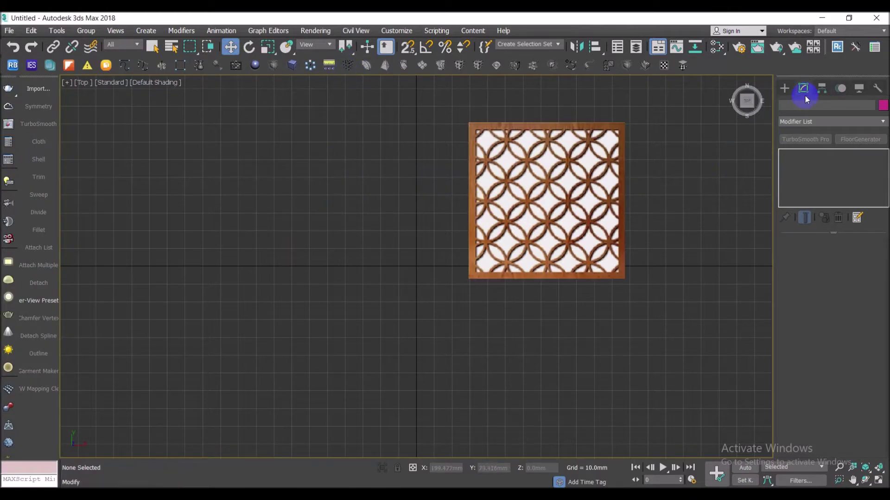
# Draw a circle spline to the left of the reference plane
pyautogui.click(784, 88)
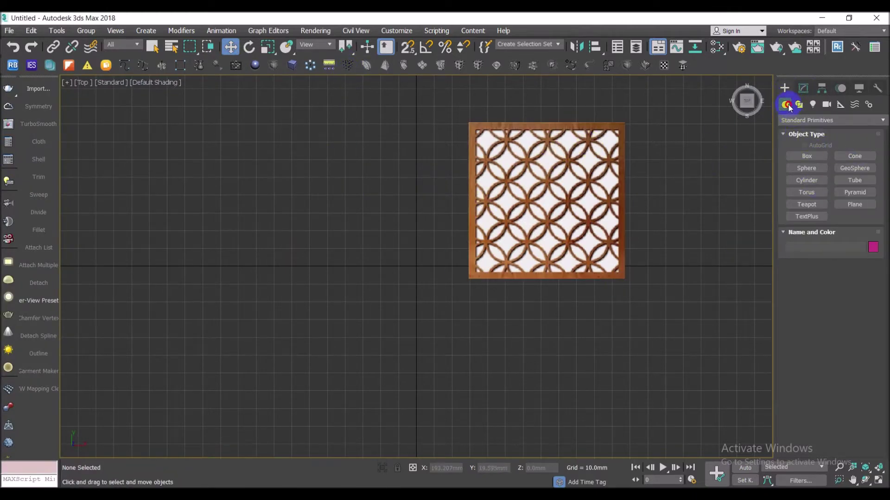
pyautogui.click(799, 105)
pyautogui.click(812, 178)
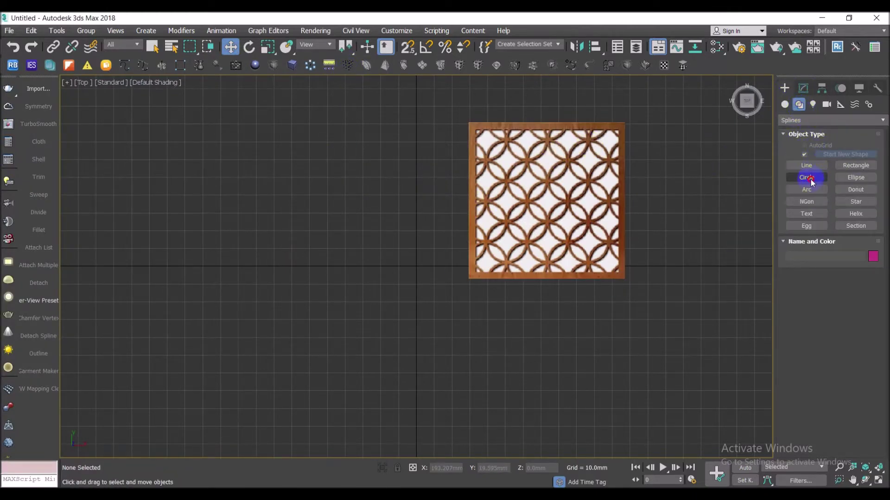
pyautogui.moveTo(207, 203); pyautogui.dragTo(226, 192)
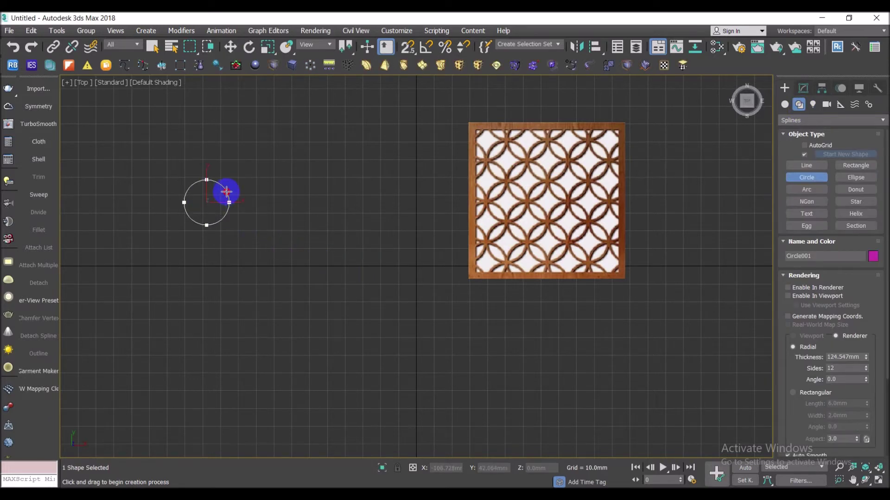
pyautogui.rightClick(546, 232)
# Reduce the circle's radius in the Modify panel
pyautogui.click(803, 88)
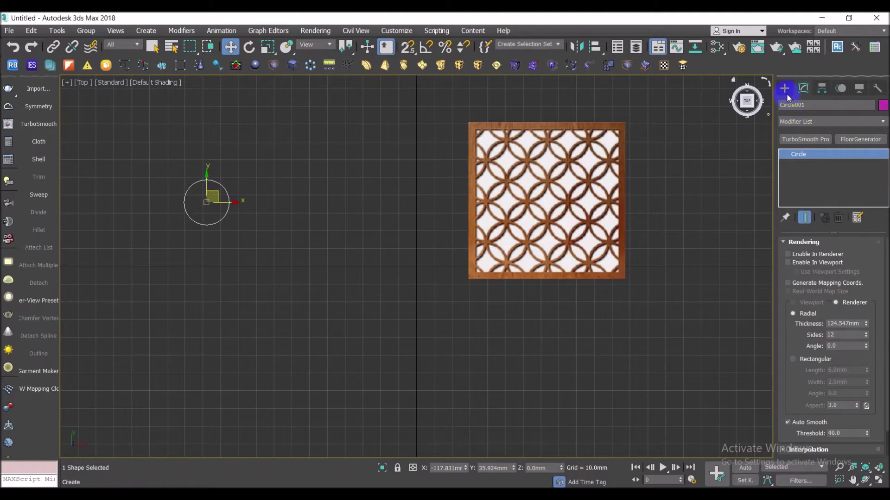
pyautogui.click(785, 90)
pyautogui.click(803, 88)
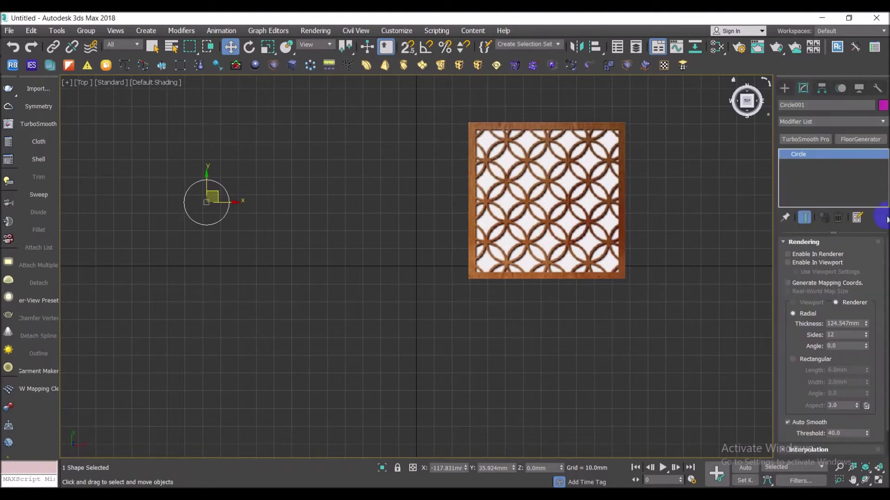
pyautogui.moveTo(800, 383); pyautogui.dragTo(800, 361)
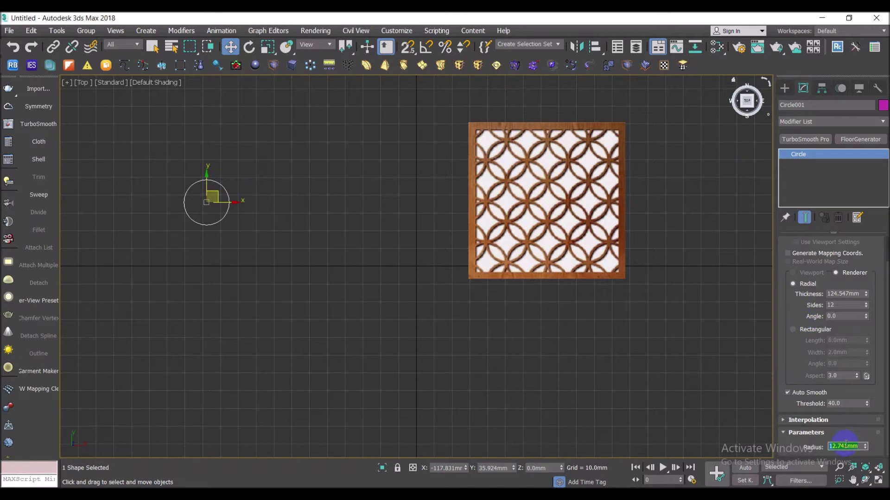
pyautogui.write('12')
pyautogui.press('Return')
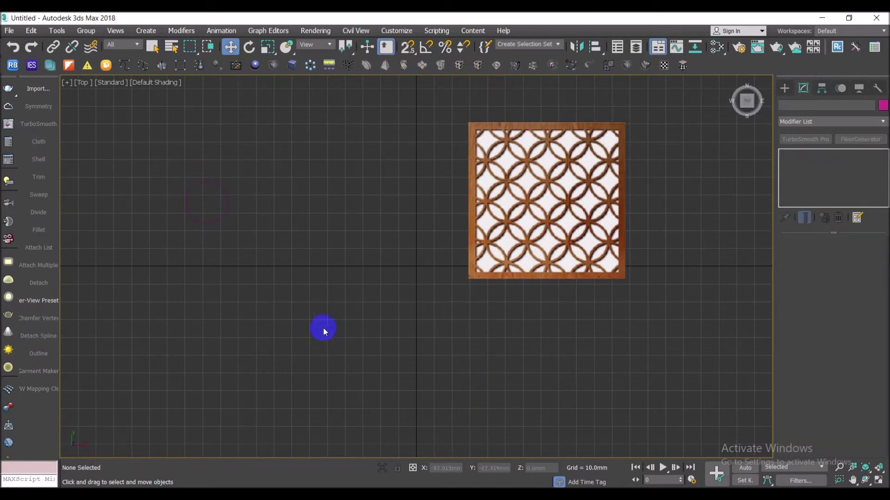
# Hide the viewport grid and select the circle
pyautogui.press('g')
pyautogui.moveTo(292, 278); pyautogui.dragTo(140, 136)
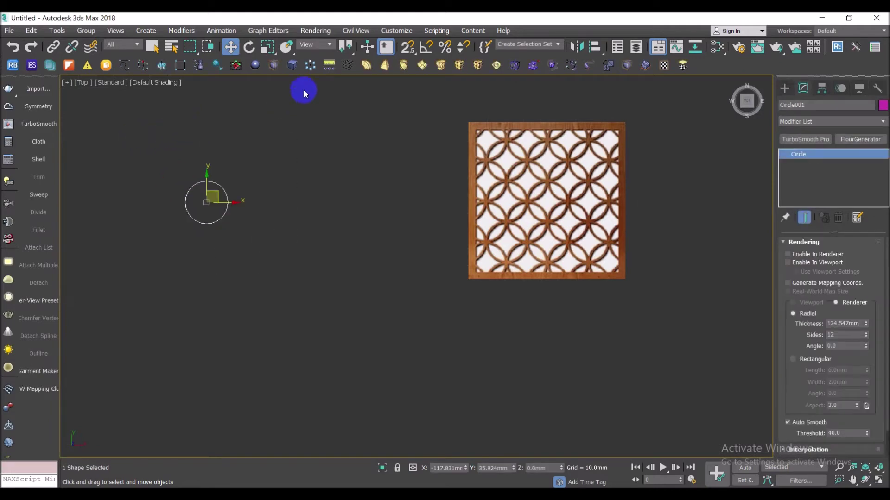
pyautogui.click(310, 69)
pyautogui.moveTo(367, 149); pyautogui.dragTo(459, 216)
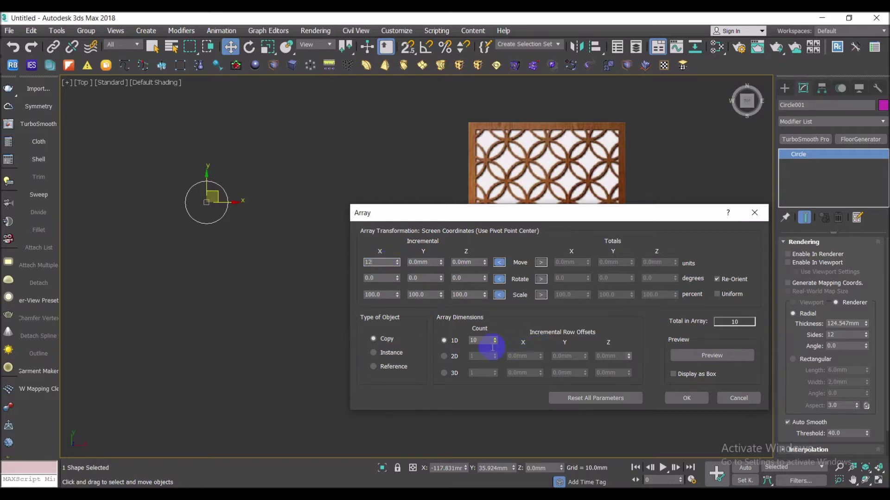
# Array the circle 2D: Move X 24 mm, count 10, row offset Y 24 mm, making 100 circles
pyautogui.click(703, 355)
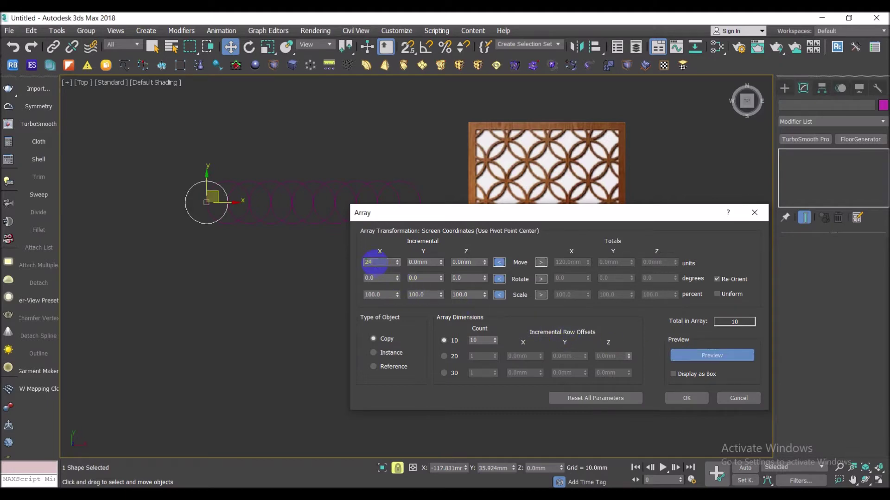
pyautogui.click(418, 263)
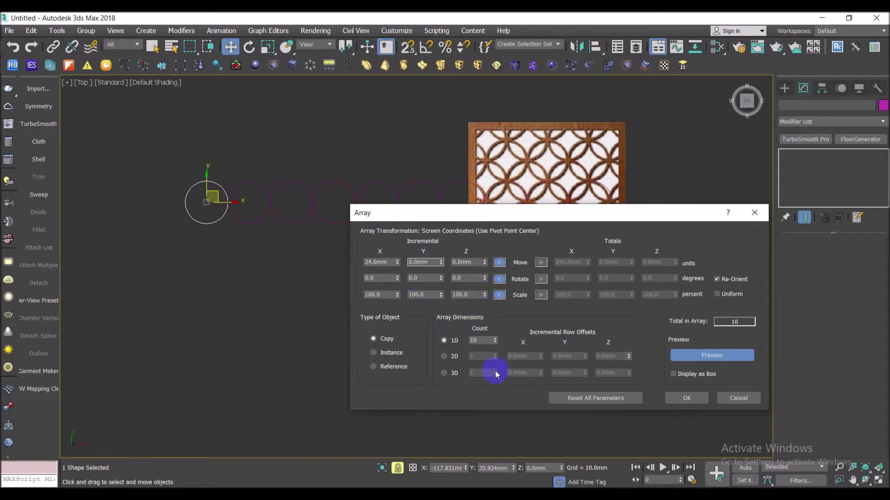
pyautogui.click(445, 357)
pyautogui.write('24')
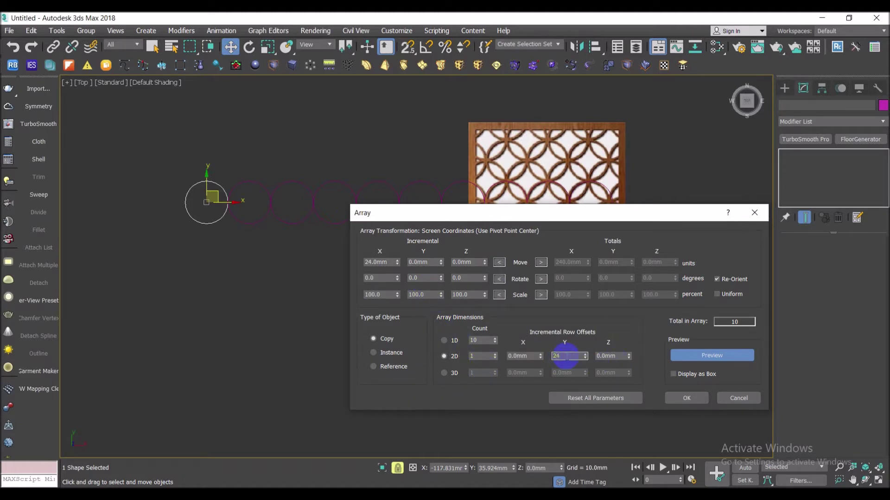
pyautogui.click(531, 357)
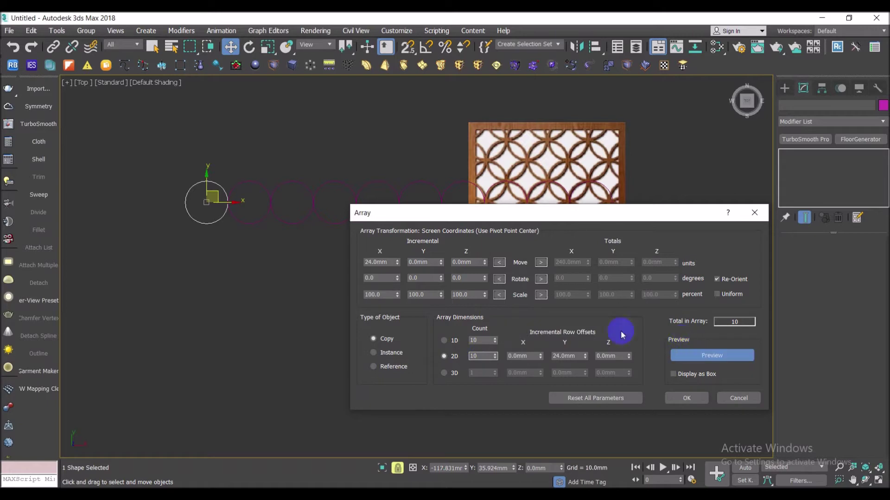
pyautogui.click(471, 297)
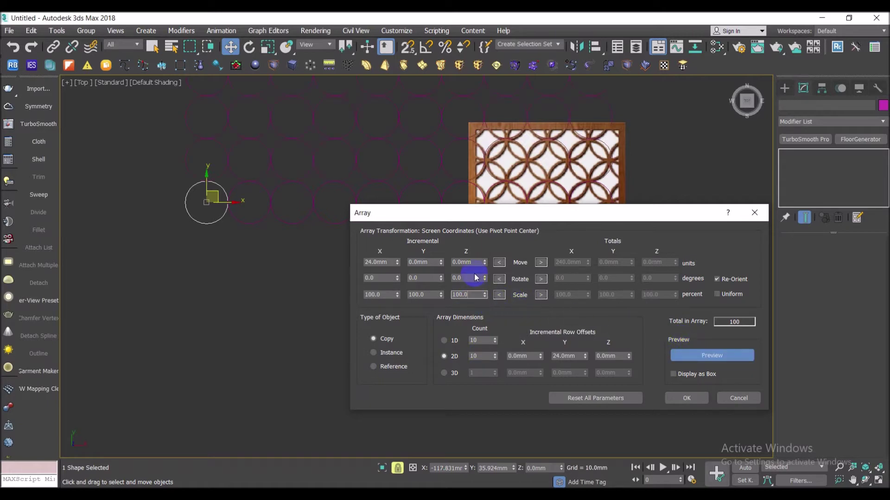
pyautogui.moveTo(474, 216)
pyautogui.mouseDown()
pyautogui.moveTo(486, 273)
pyautogui.moveTo(464, 255)
pyautogui.mouseUp()
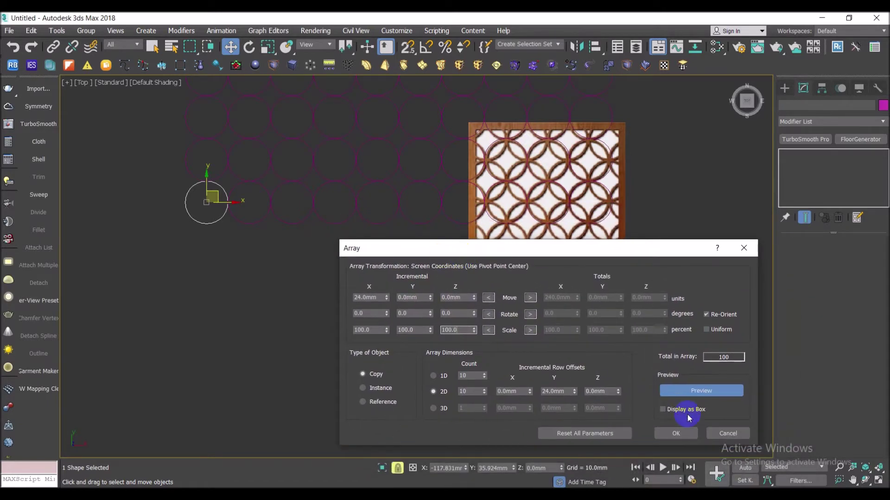
pyautogui.click(675, 433)
# Move the reference plane below and right of the circle grid
pyautogui.scroll(-3, 331, 327)
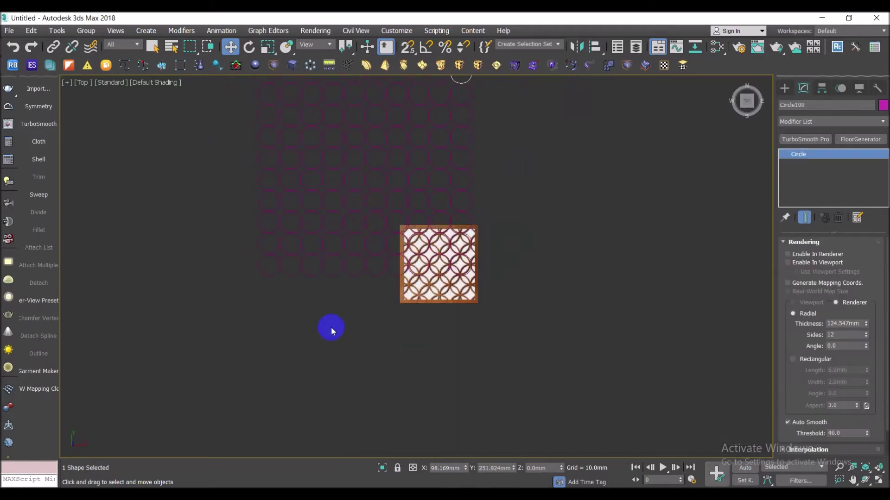
pyautogui.scroll(-1, 461, 301)
pyautogui.moveTo(495, 337)
pyautogui.mouseDown()
pyautogui.moveTo(461, 301)
pyautogui.moveTo(567, 343)
pyautogui.mouseUp()
pyautogui.moveTo(472, 328)
pyautogui.mouseDown()
pyautogui.moveTo(312, 162)
pyautogui.moveTo(284, 163)
pyautogui.mouseUp()
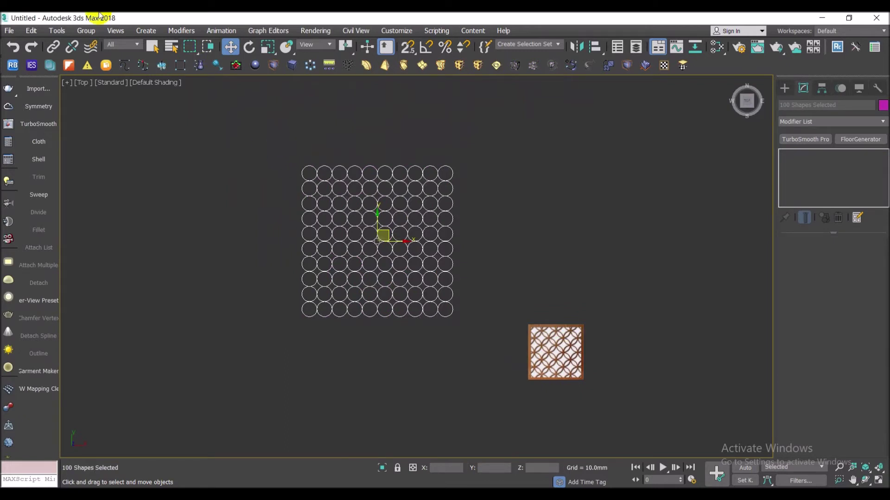
# Group the 100 circles and reselect the group
pyautogui.click(86, 30)
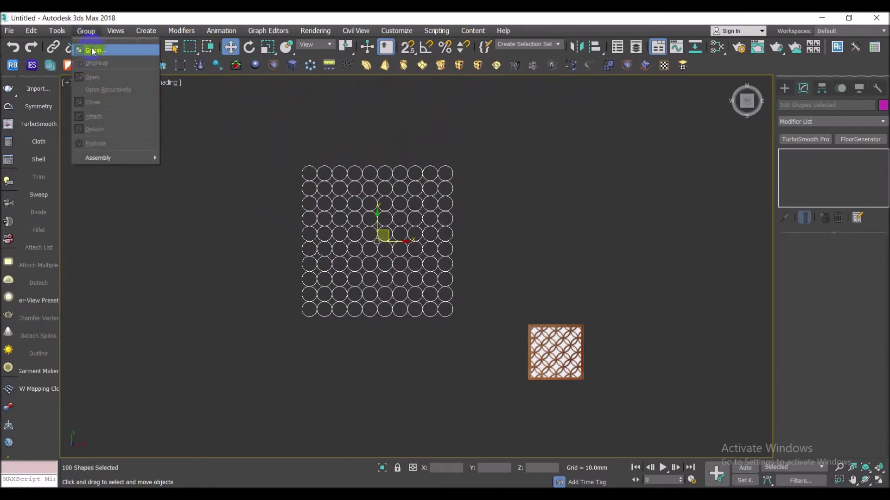
pyautogui.click(93, 50)
pyautogui.click(446, 273)
pyautogui.click(455, 367)
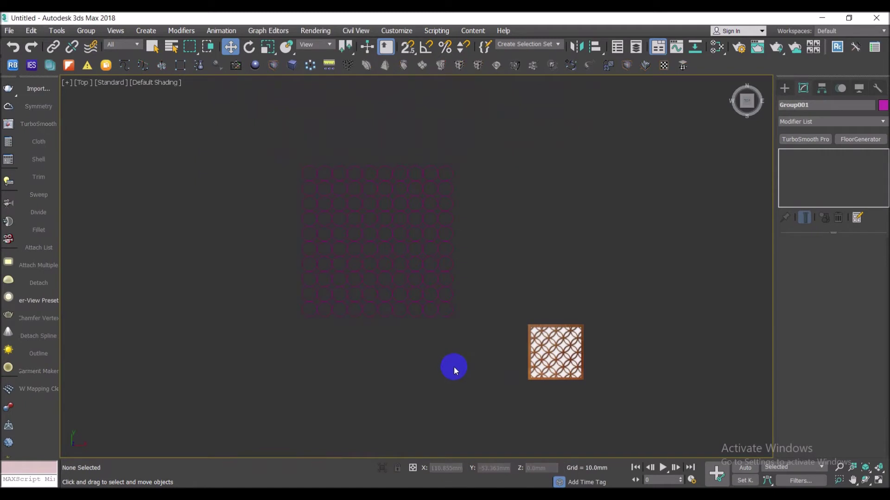
pyautogui.click(402, 313)
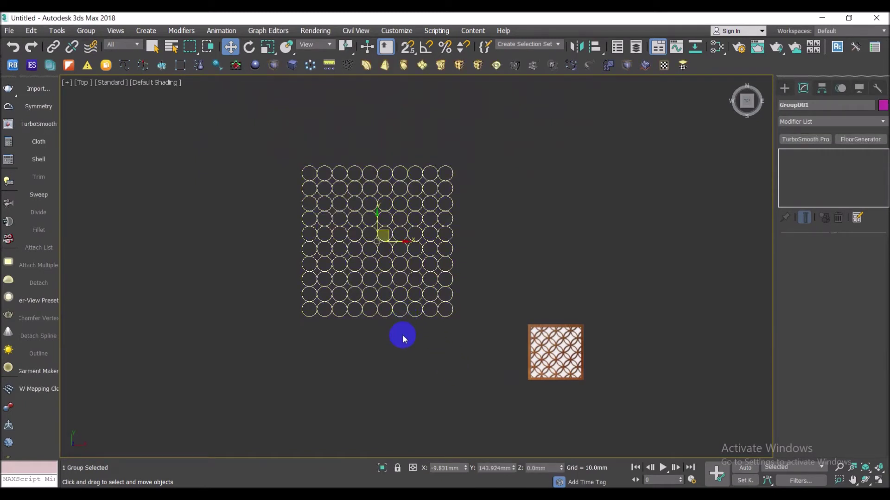
# Make an instanced clone of the circle group offset 12 mm in X and Y
pyautogui.hotkey('ctrl', 'v')
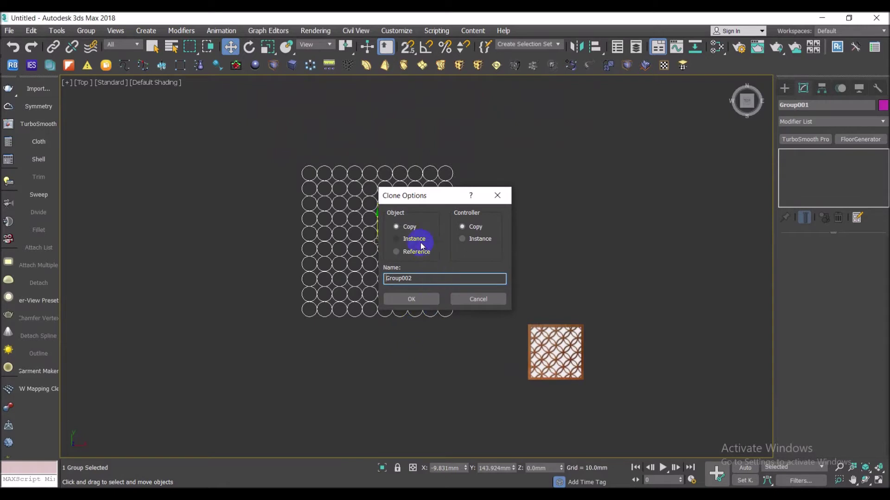
pyautogui.click(417, 239)
pyautogui.click(422, 299)
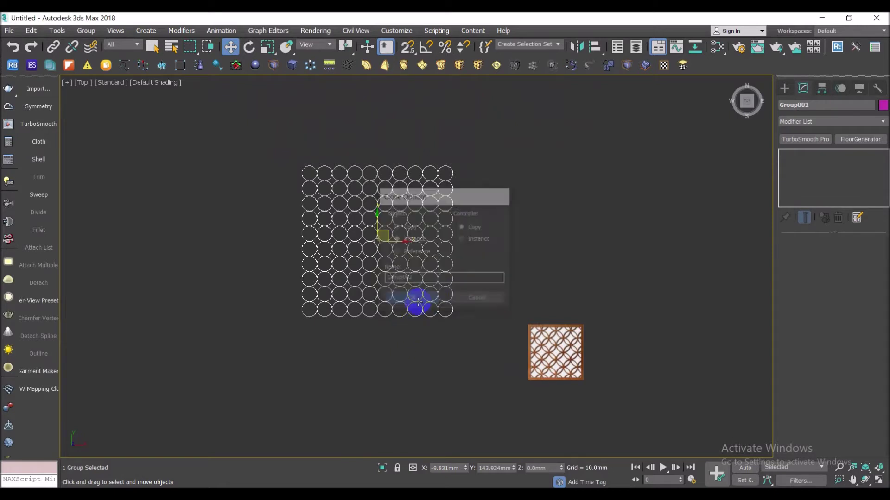
pyautogui.rightClick(230, 47)
pyautogui.moveTo(192, 121); pyautogui.dragTo(606, 121)
pyautogui.write('24')
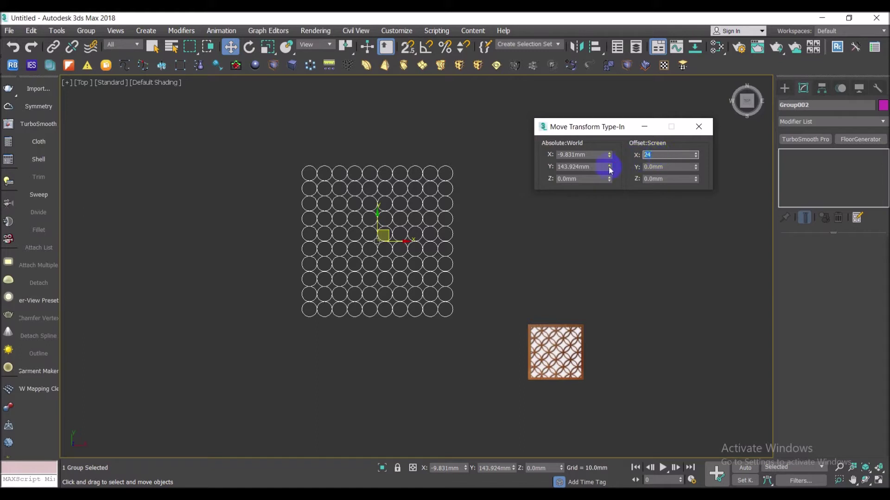
pyautogui.write('12')
pyautogui.click(655, 167)
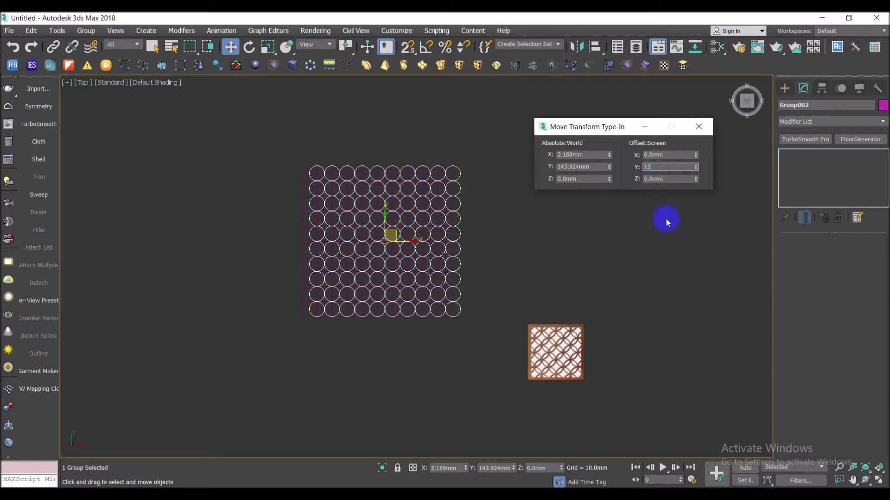
pyautogui.press('Return')
pyautogui.click(520, 269)
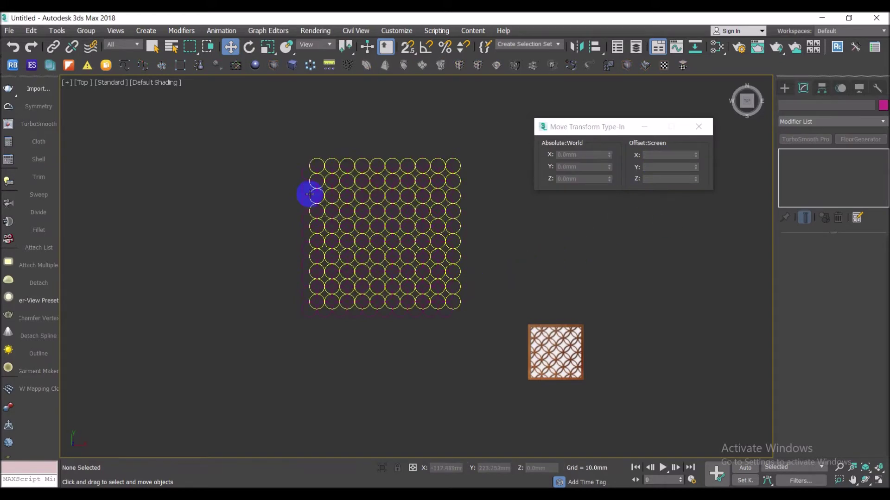
# Draw a rectangle snapped with 2.5D vertex snap onto points of the outer circles
pyautogui.scroll(5, 308, 192)
pyautogui.moveTo(602, 387); pyautogui.dragTo(459, 357, button='middle')
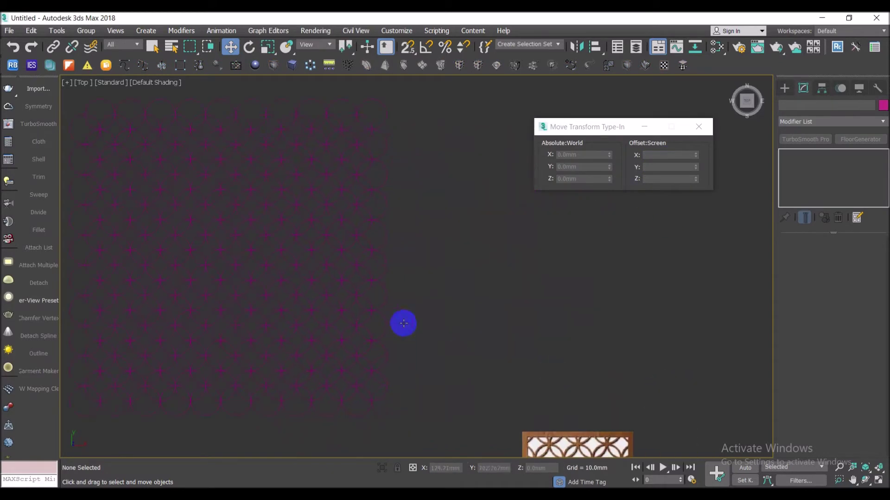
pyautogui.moveTo(403, 274); pyautogui.dragTo(458, 273, button='middle')
pyautogui.moveTo(642, 436); pyautogui.dragTo(632, 303, button='middle')
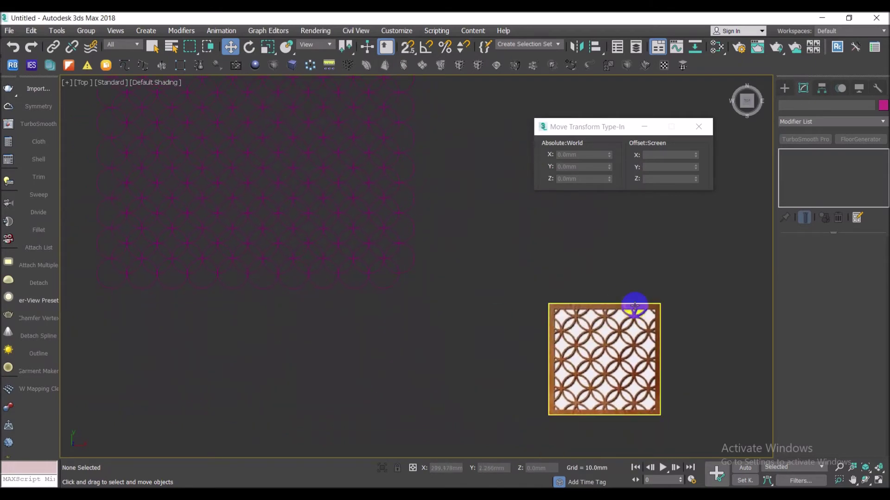
pyautogui.click(180, 65)
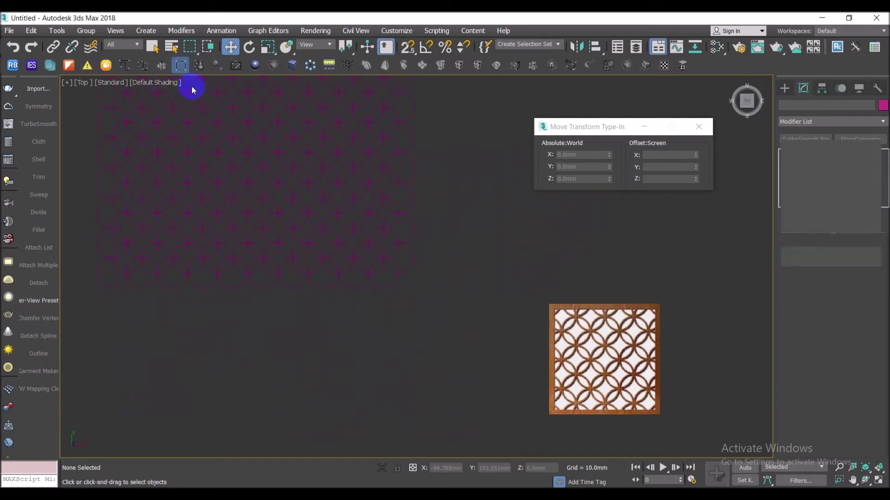
pyautogui.moveTo(361, 159); pyautogui.dragTo(408, 243, button='middle')
pyautogui.moveTo(423, 204); pyautogui.dragTo(425, 255, button='middle')
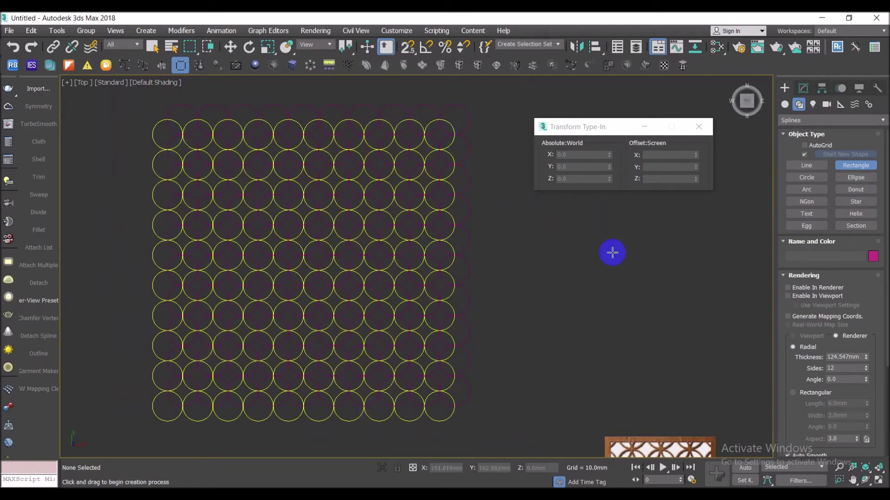
pyautogui.click(409, 48)
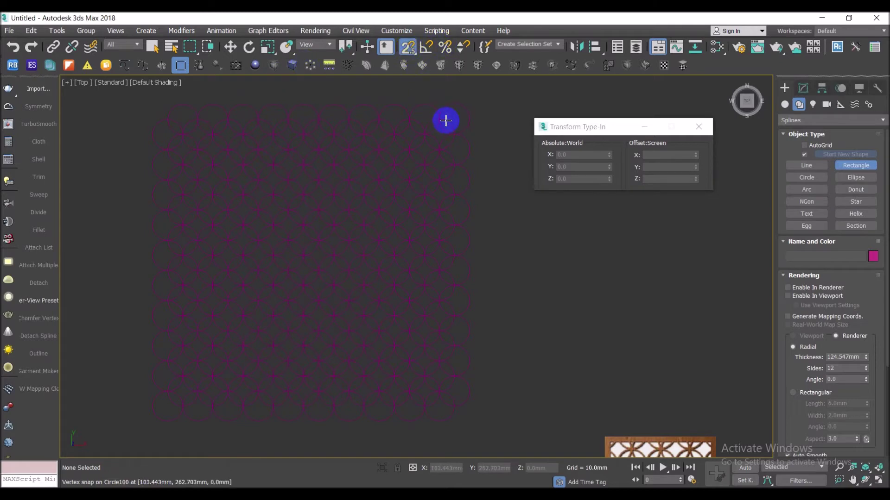
pyautogui.moveTo(439, 120); pyautogui.dragTo(182, 406)
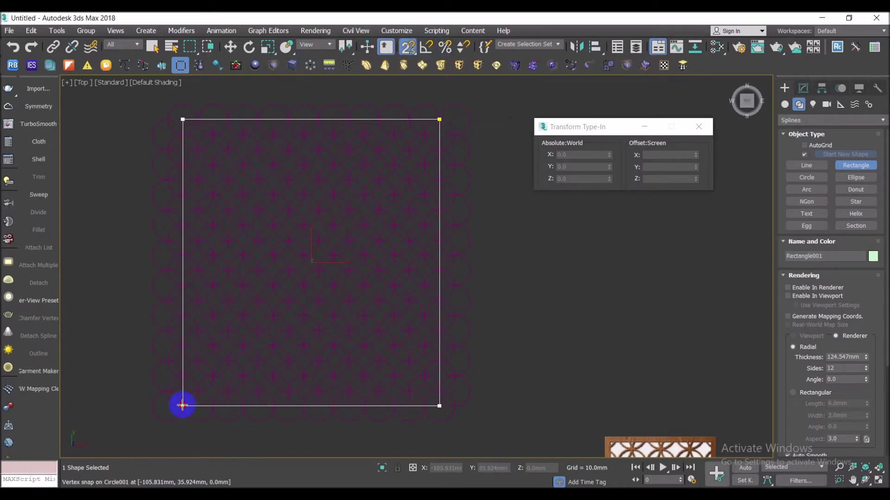
pyautogui.press('w')
# Deselect the rectangle and select the whole circle grid
pyautogui.click(565, 350)
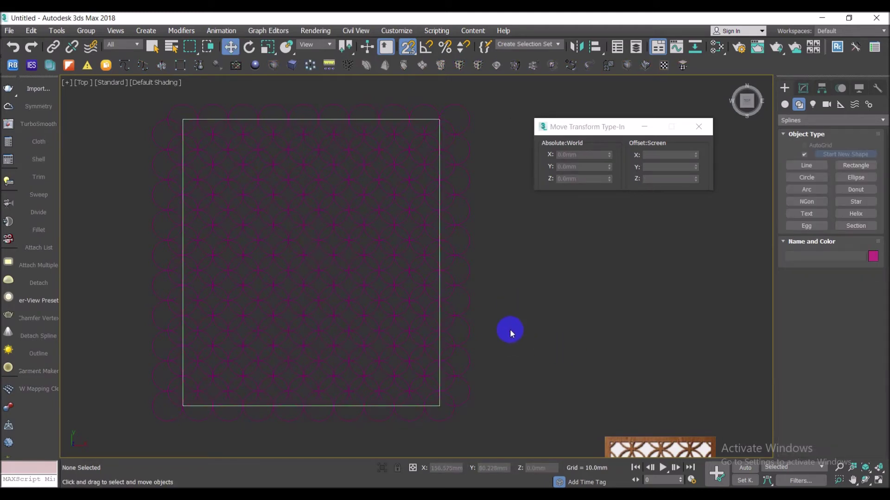
pyautogui.rightClick(501, 325)
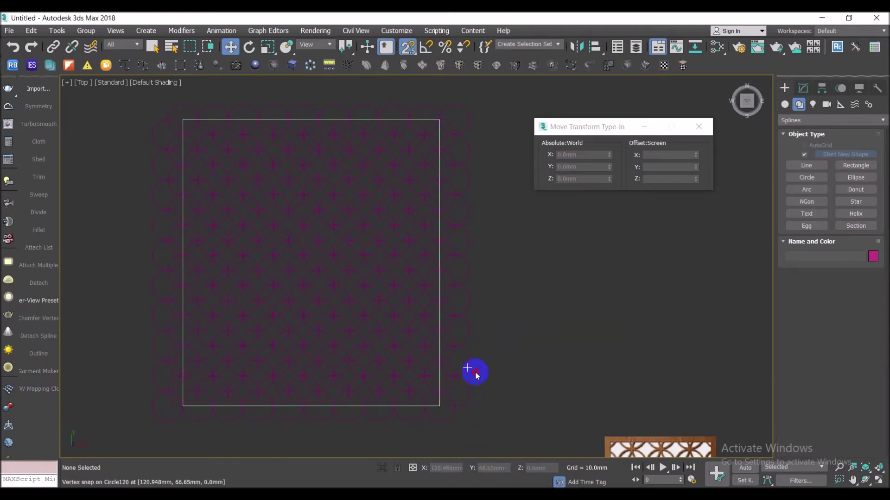
pyautogui.moveTo(509, 423); pyautogui.dragTo(134, 104)
pyautogui.click(87, 31)
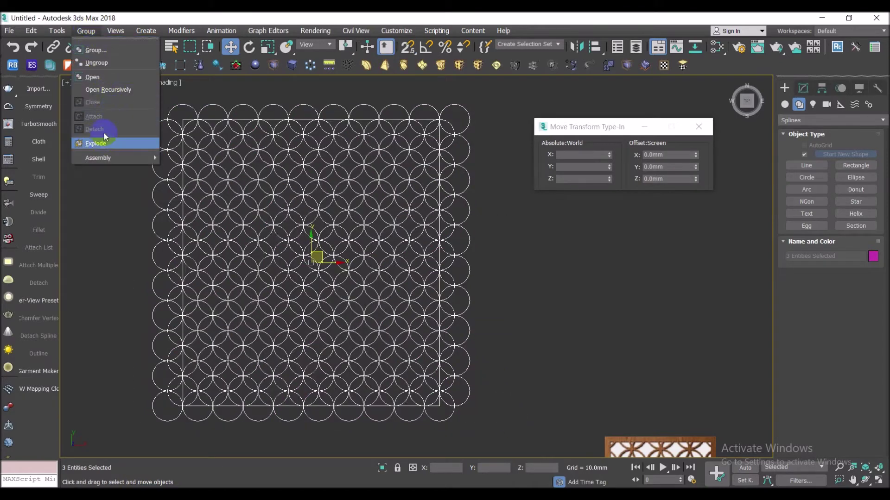
# Explode the circle group into separate circles
pyautogui.click(95, 143)
pyautogui.click(513, 369)
pyautogui.moveTo(493, 424); pyautogui.dragTo(490, 377)
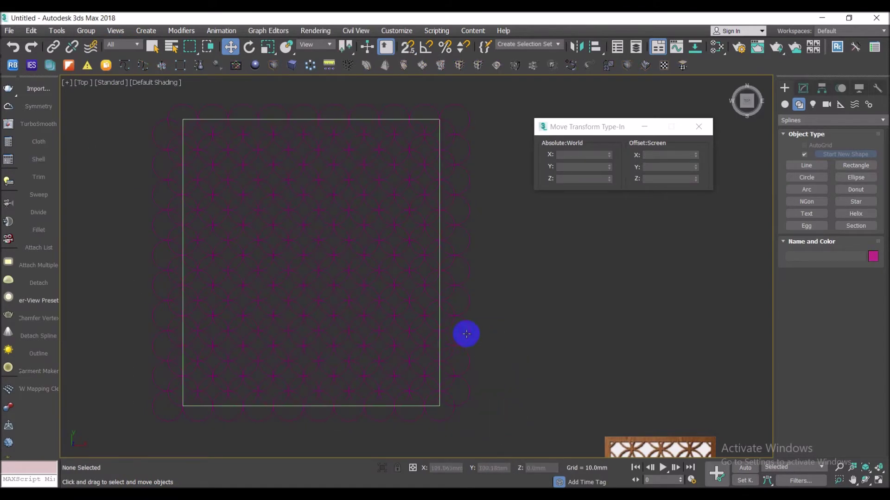
pyautogui.moveTo(133, 89); pyautogui.dragTo(505, 436)
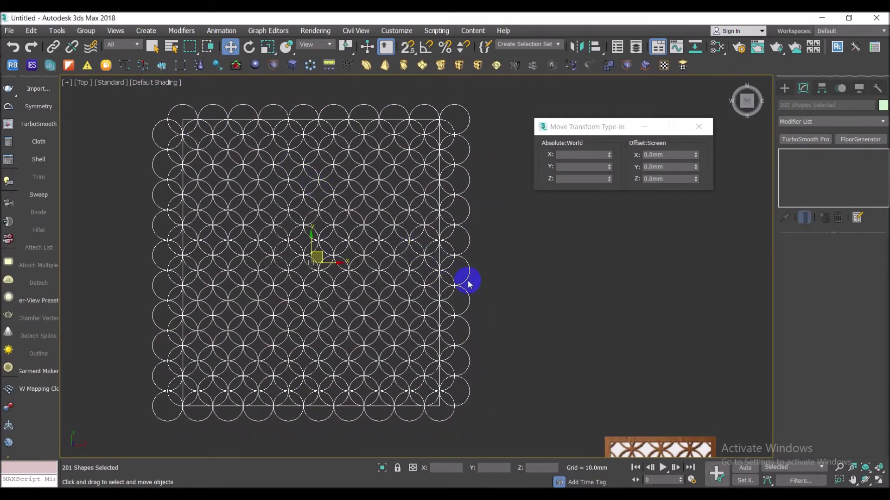
pyautogui.click(484, 292)
# Delete the far-right and far-left columns of circles, then select the rectangle
pyautogui.moveTo(484, 411); pyautogui.dragTo(462, 113)
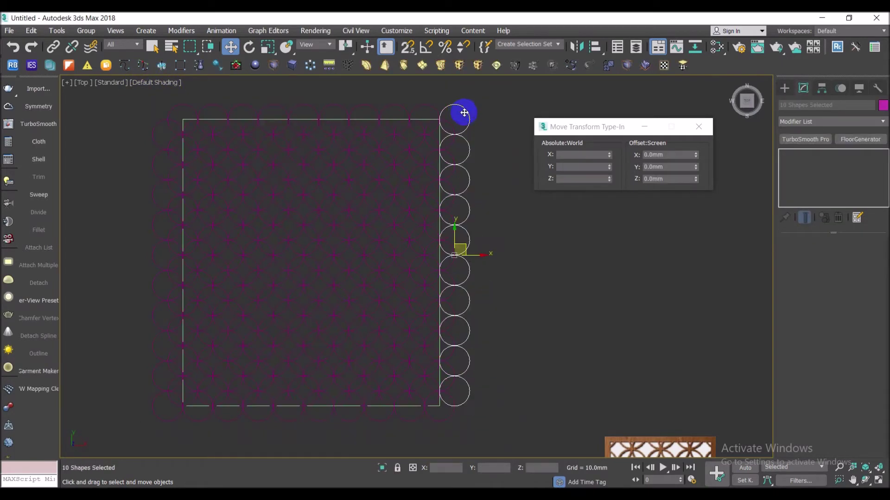
pyautogui.press('Delete')
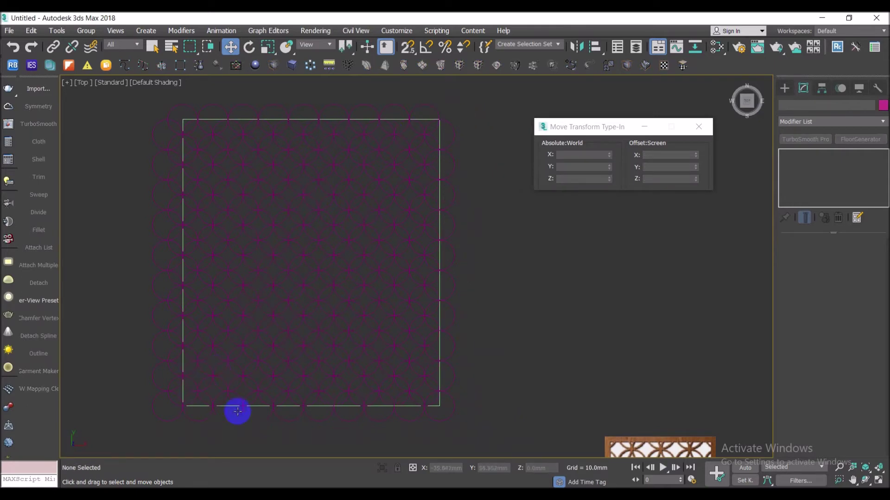
pyautogui.moveTo(161, 436)
pyautogui.mouseDown()
pyautogui.moveTo(141, 220)
pyautogui.moveTo(105, 105)
pyautogui.mouseUp()
pyautogui.press('Delete')
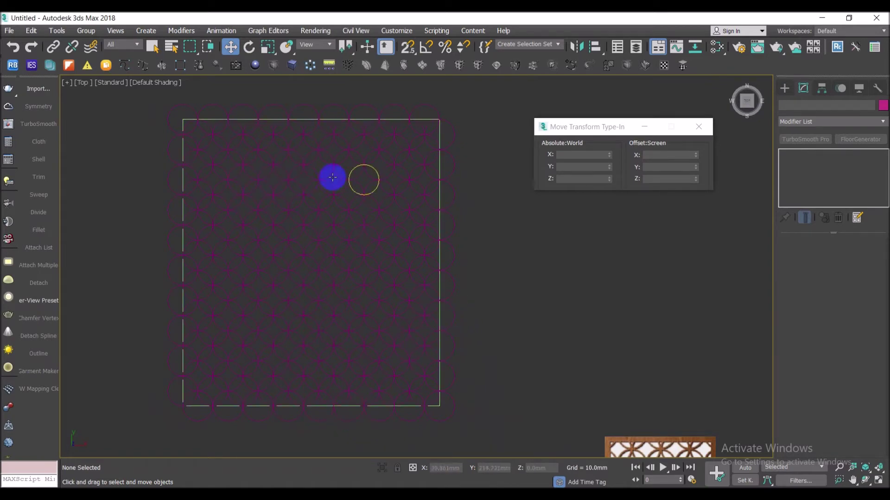
pyautogui.click(438, 135)
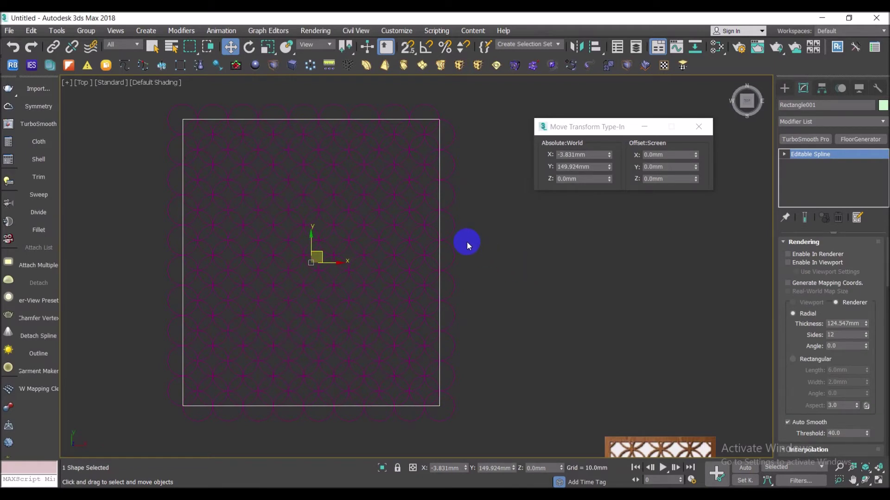
# Attach every circle to Rectangle001 using Attach Multiple with Ctrl+A
pyautogui.scroll(-3, 466, 241)
pyautogui.moveTo(467, 360); pyautogui.dragTo(272, 142)
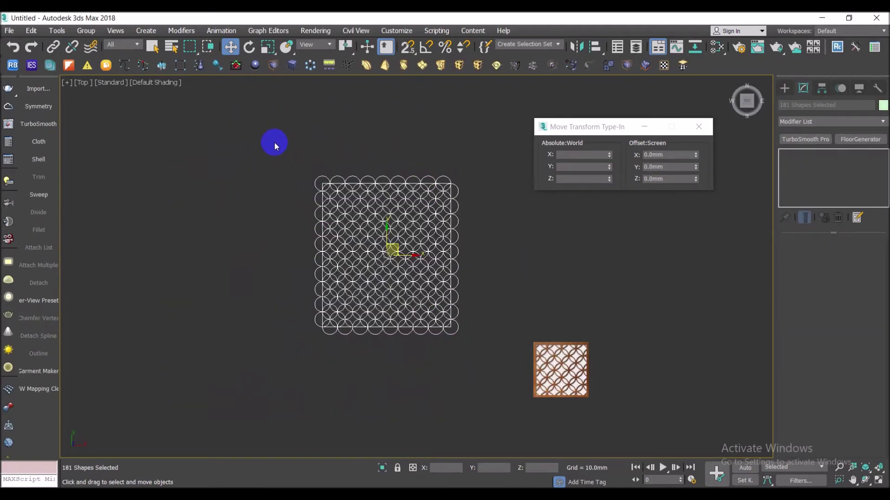
pyautogui.scroll(3, 272, 142)
pyautogui.click(252, 255)
pyautogui.click(286, 304)
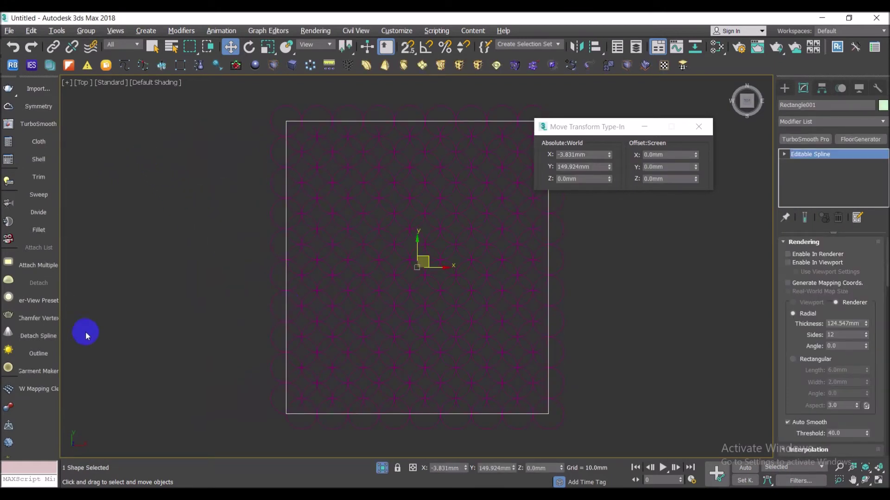
pyautogui.click(37, 265)
pyautogui.click(59, 272)
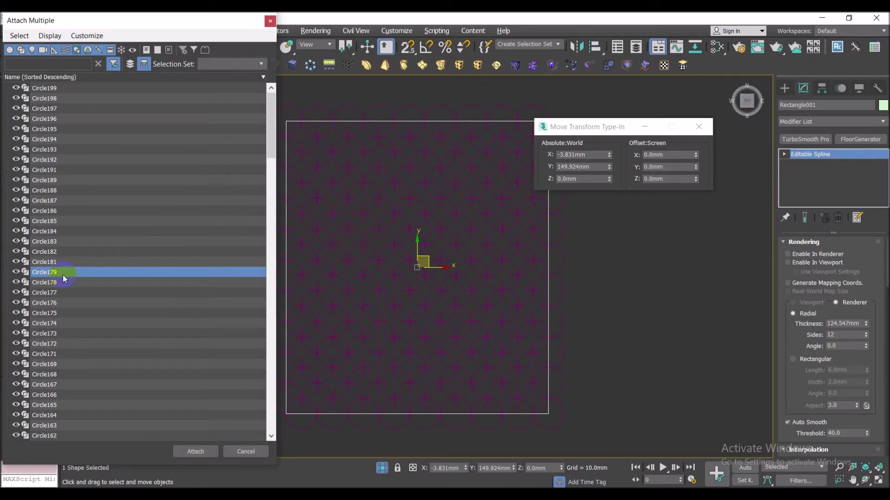
pyautogui.hotkey('ctrl', 'a')
pyautogui.click(193, 446)
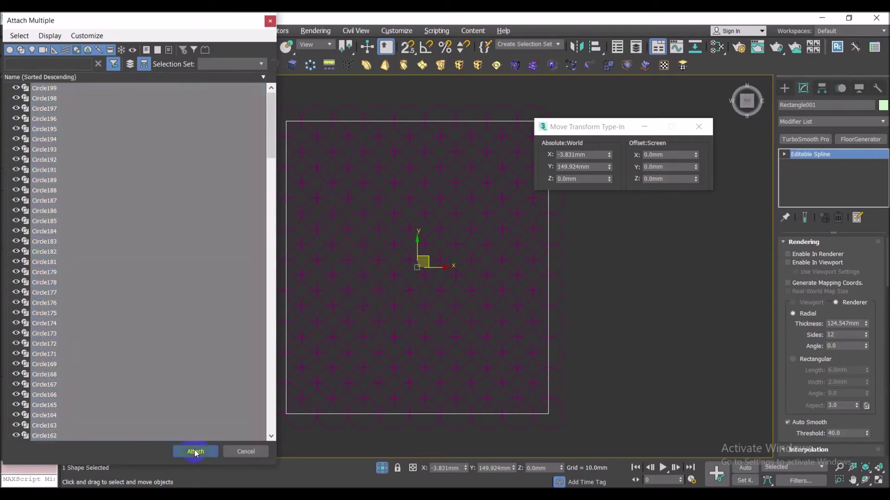
# Switch the view to wireframe and enter Spline sub-object level on the combined shape
pyautogui.click(610, 382)
pyautogui.click(548, 324)
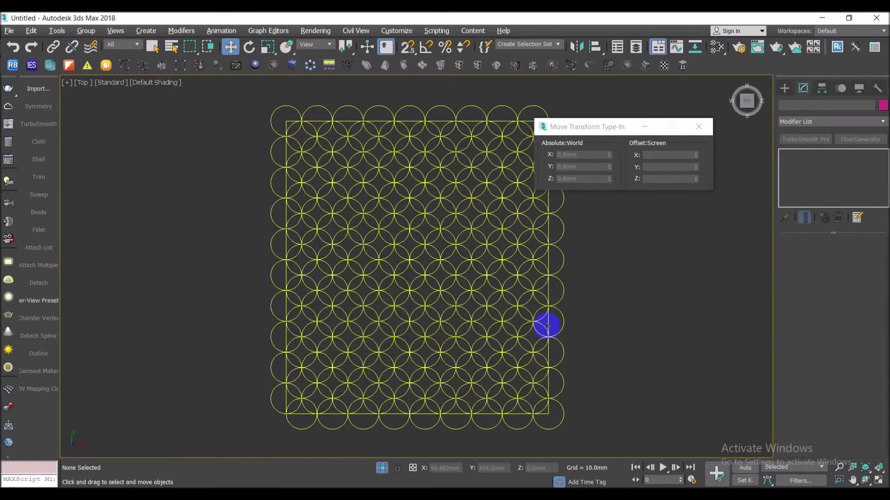
pyautogui.press('F3')
pyautogui.click(784, 154)
pyautogui.click(804, 183)
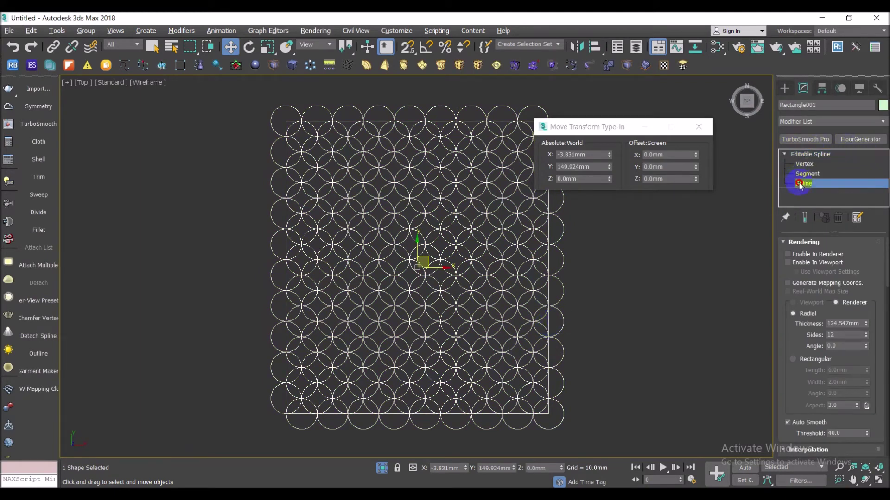
# Turn on Trim and cut the circle arcs sticking out past the rectangle's right edge
pyautogui.moveTo(885, 277); pyautogui.dragTo(886, 411)
pyautogui.click(806, 389)
pyautogui.moveTo(422, 253); pyautogui.dragTo(227, 309, button='middle')
pyautogui.scroll(5, 385, 177)
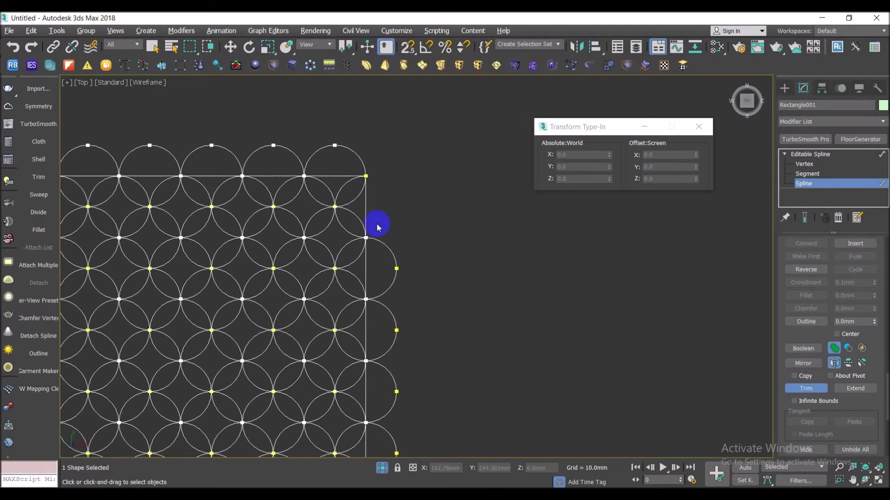
pyautogui.moveTo(380, 244)
pyautogui.mouseDown(button='middle')
pyautogui.moveTo(409, 245)
pyautogui.moveTo(421, 211)
pyautogui.mouseUp(button='middle')
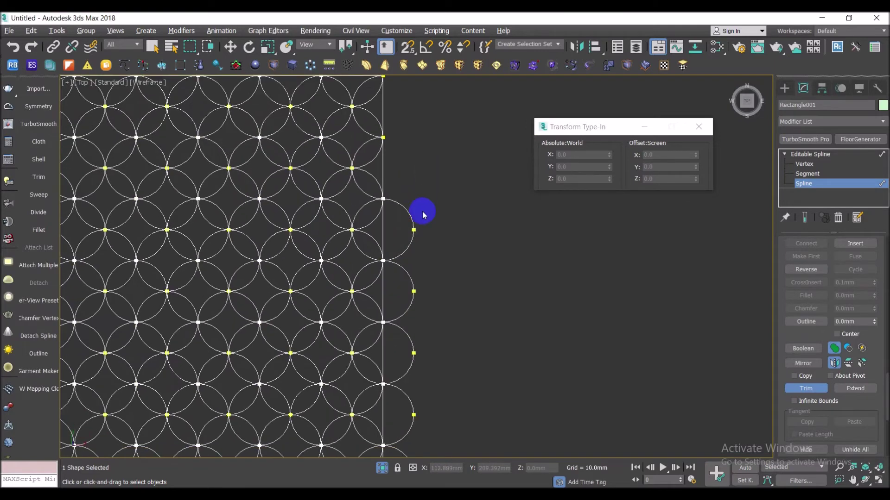
pyautogui.click(413, 239)
pyautogui.scroll(-2, 410, 277)
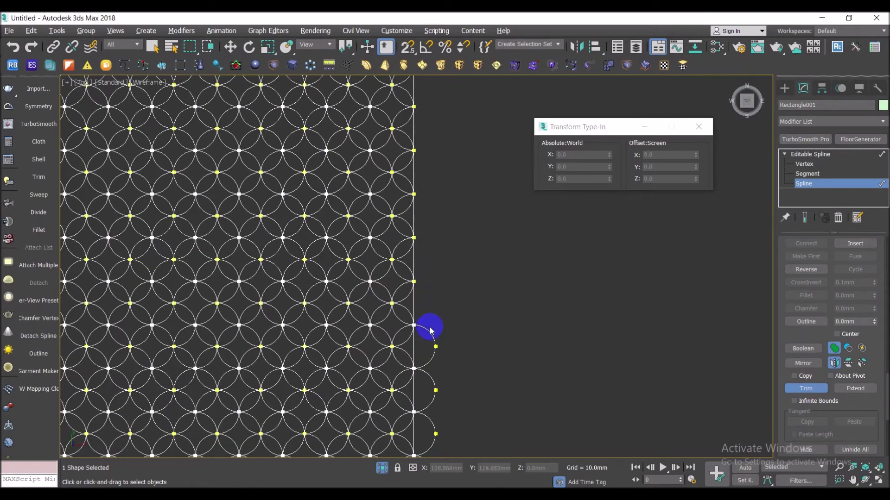
pyautogui.moveTo(470, 304)
pyautogui.mouseDown(button='middle')
pyautogui.moveTo(481, 310)
pyautogui.moveTo(452, 310)
pyautogui.mouseUp(button='middle')
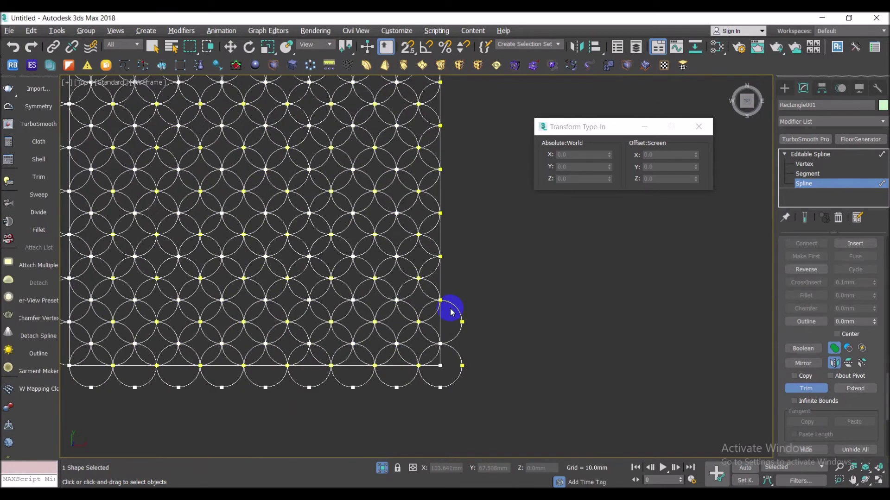
pyautogui.click(457, 353)
# Trim the circle arcs hanging below the rectangle's bottom edge
pyautogui.click(419, 386)
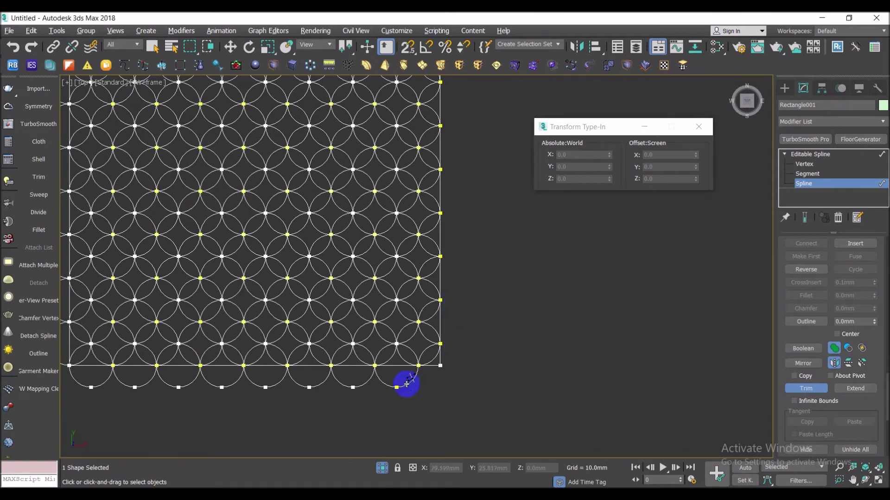
pyautogui.click(353, 386)
pyautogui.click(315, 388)
pyautogui.click(266, 386)
pyautogui.click(225, 386)
pyautogui.click(194, 383)
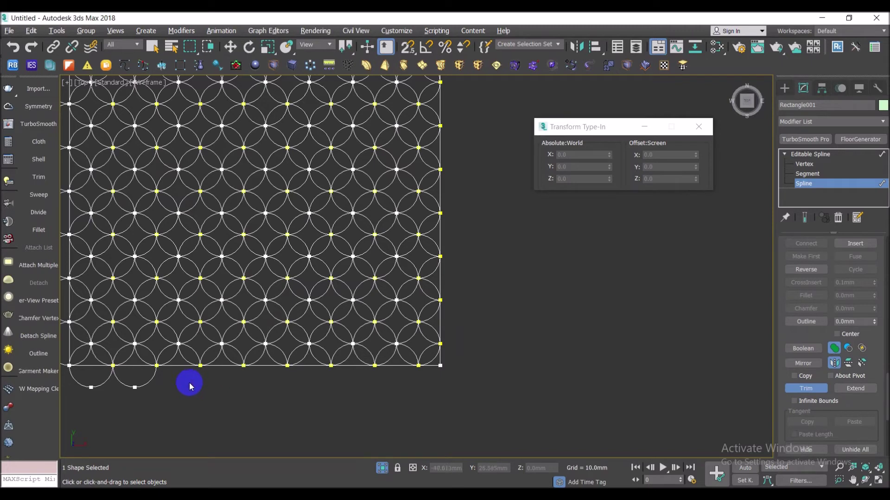
pyautogui.moveTo(147, 390); pyautogui.dragTo(311, 416, button='middle')
pyautogui.click(240, 398)
# Trim the circle arcs outside the rectangle's left edge up to the top-left corner
pyautogui.click(216, 371)
pyautogui.click(215, 326)
pyautogui.click(216, 283)
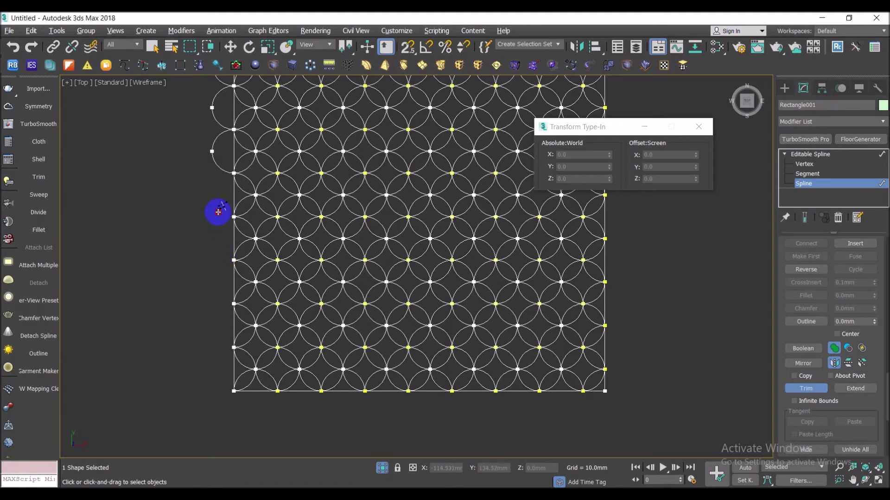
pyautogui.moveTo(215, 209); pyautogui.dragTo(239, 338, button='middle')
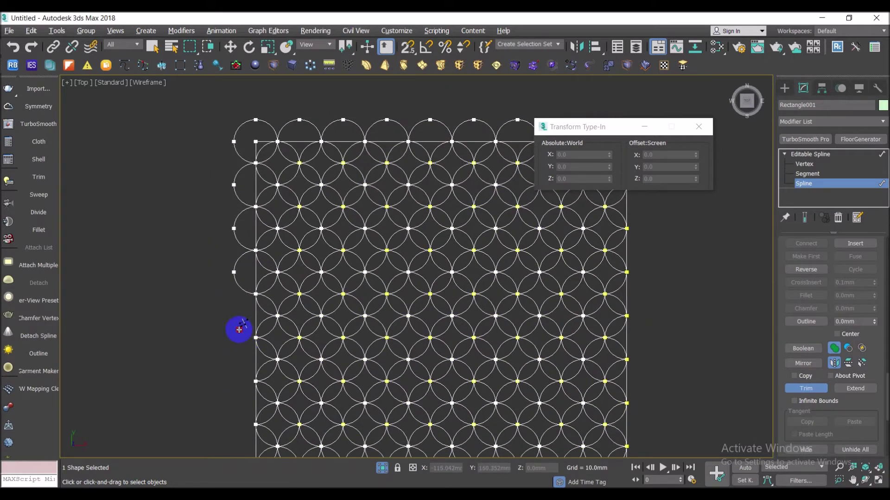
pyautogui.click(239, 286)
pyautogui.click(239, 243)
pyautogui.click(239, 203)
pyautogui.click(240, 159)
pyautogui.click(241, 155)
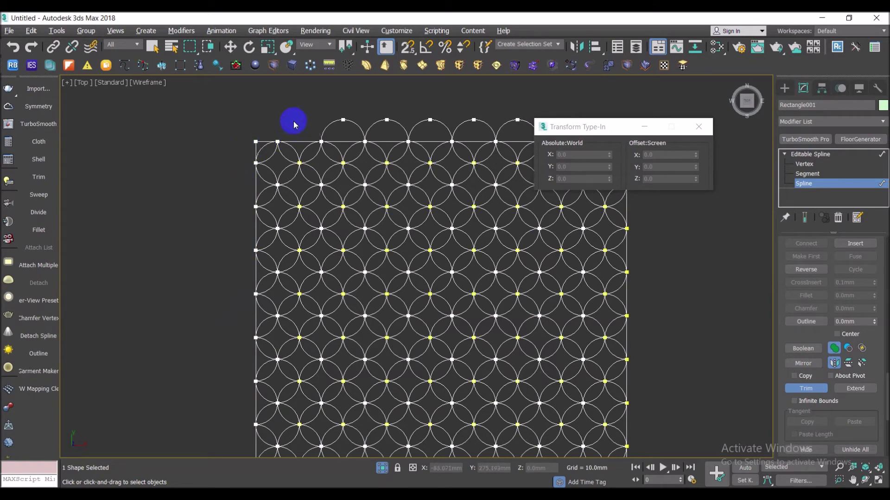
# Trim the arcs above the top edge and switch back to the Move tool
pyautogui.click(340, 122)
pyautogui.click(384, 123)
pyautogui.click(444, 122)
pyautogui.moveTo(486, 133); pyautogui.dragTo(358, 139, button='middle')
pyautogui.click(374, 135)
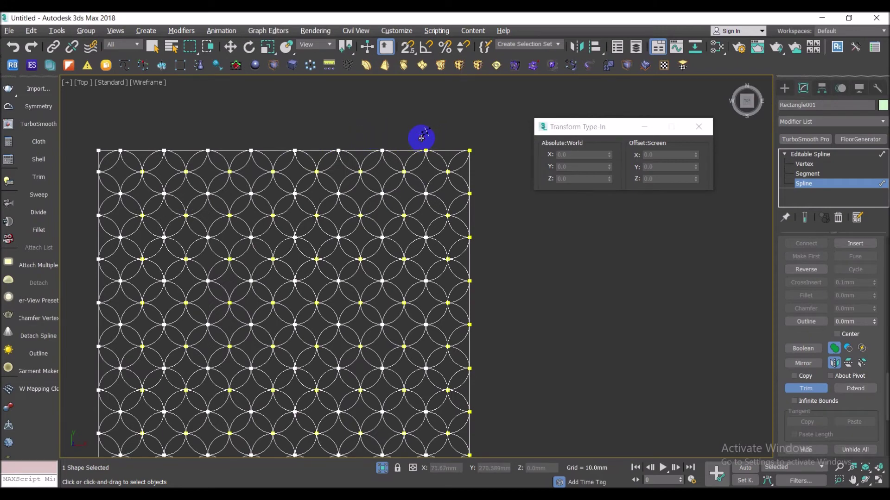
pyautogui.press('w')
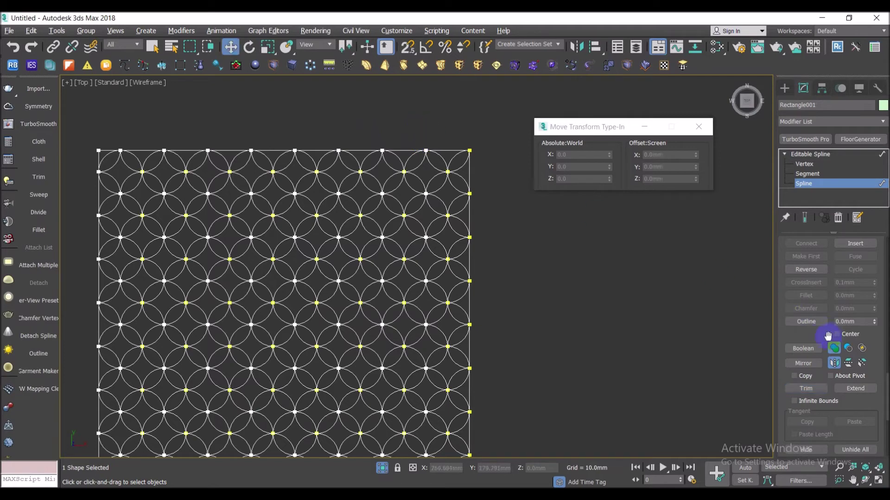
# Detach the rectangle border spline as its own shape, Shape001
pyautogui.click(465, 173)
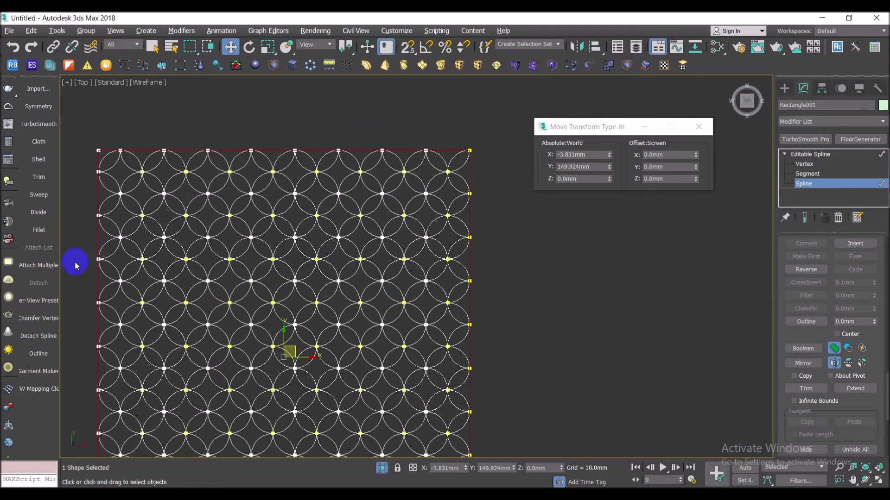
pyautogui.click(834, 407)
pyautogui.scroll(-2, 870, 394)
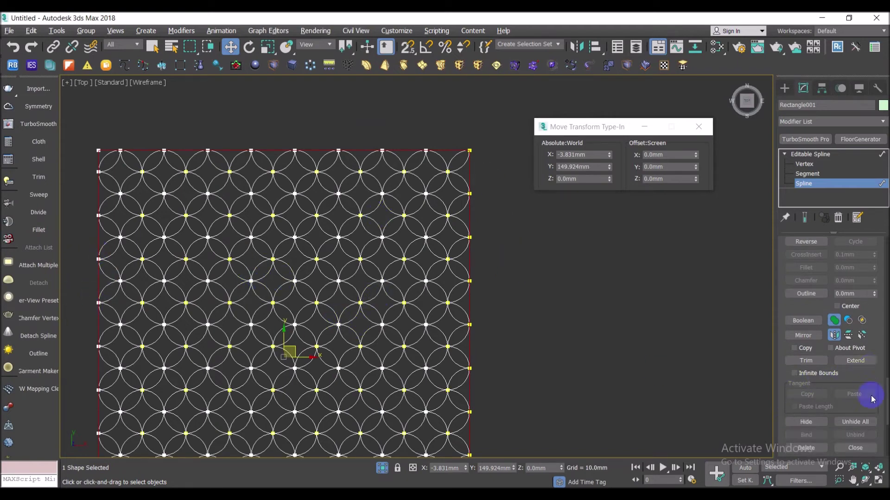
pyautogui.scroll(-3, 870, 395)
pyautogui.click(805, 419)
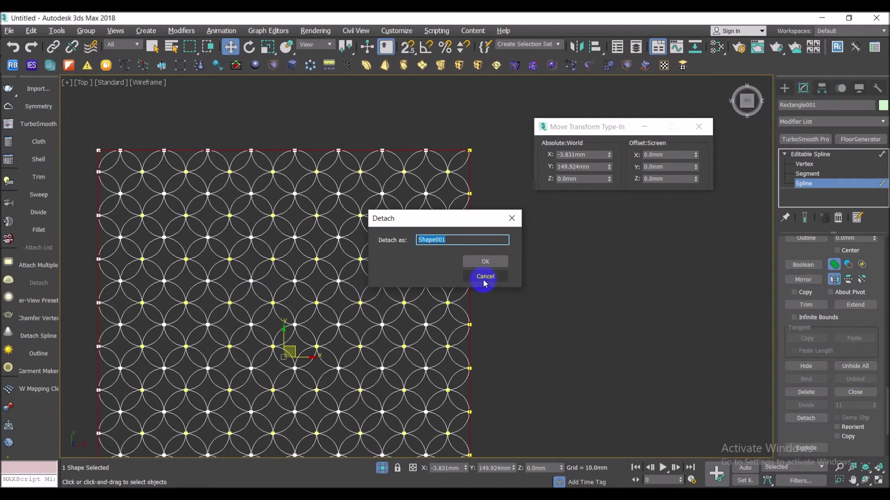
pyautogui.click(485, 262)
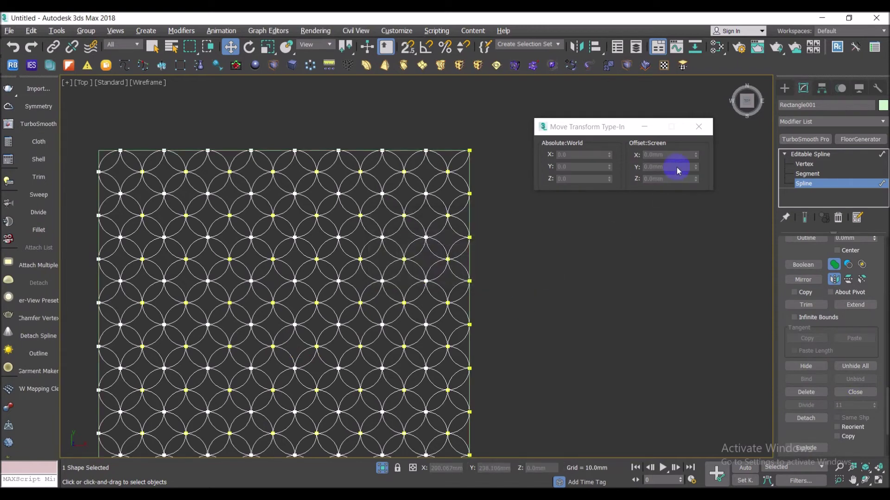
# Return to object level and select the trimmed circle lattice shape
pyautogui.click(699, 126)
pyautogui.click(813, 183)
pyautogui.click(808, 185)
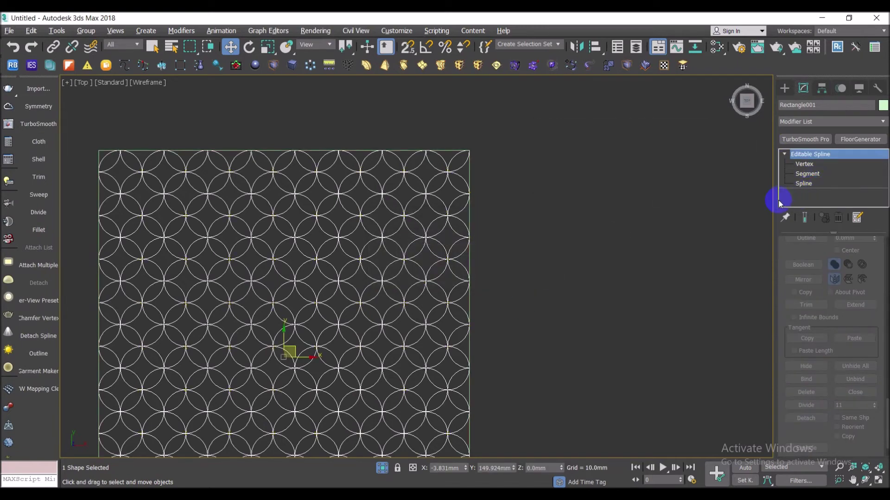
pyautogui.click(675, 246)
pyautogui.click(377, 358)
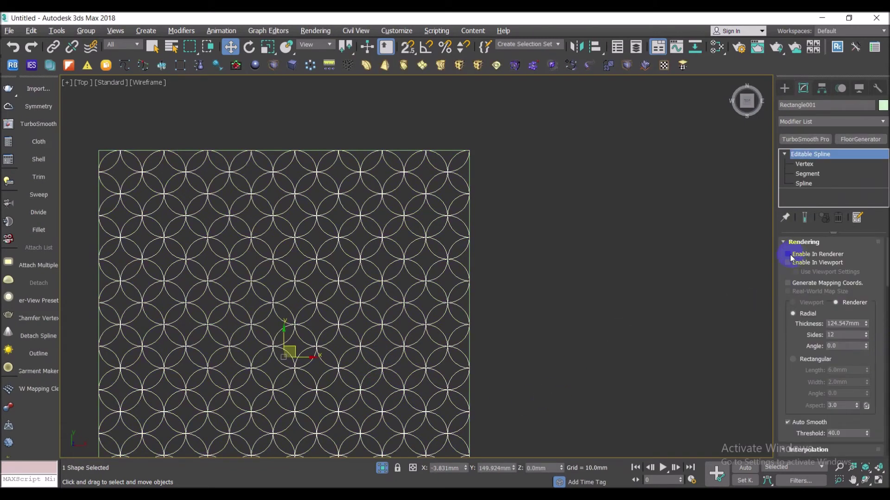
# Render the lattice as solid strips with a smaller thickness, shown in shaded viewport display
pyautogui.click(788, 262)
pyautogui.write('10')
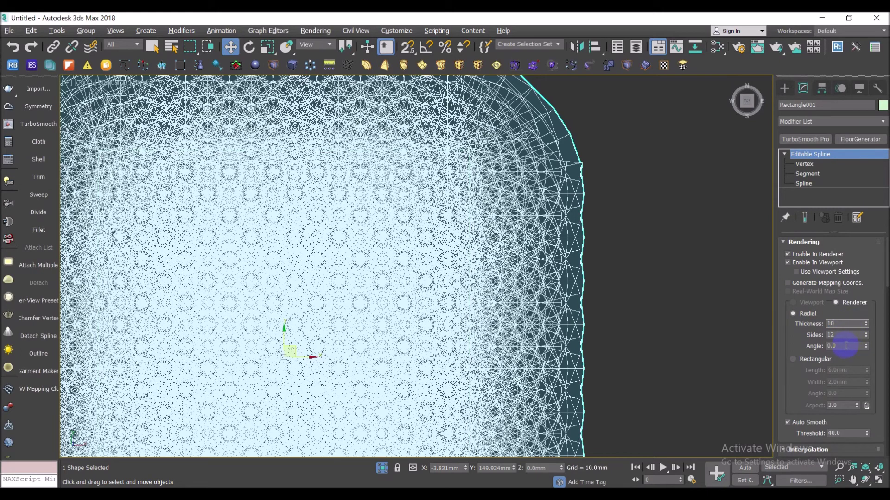
pyautogui.click(845, 346)
pyautogui.click(842, 324)
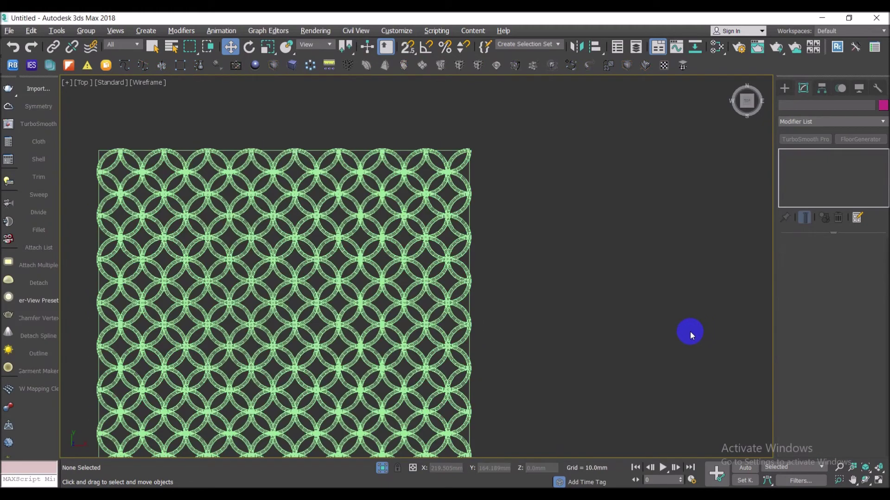
pyautogui.scroll(3, 394, 232)
pyautogui.press('F3')
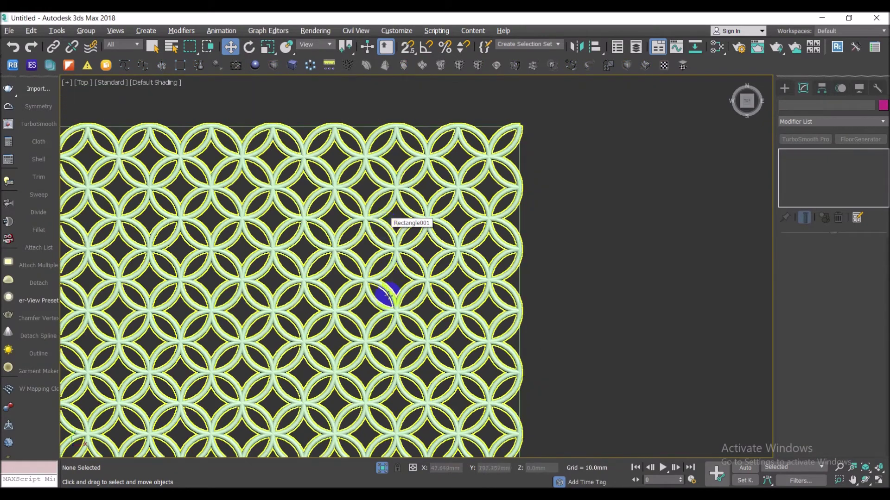
pyautogui.scroll(-3, 533, 241)
pyautogui.scroll(-2, 522, 255)
pyautogui.moveTo(522, 255); pyautogui.dragTo(469, 247, button='middle')
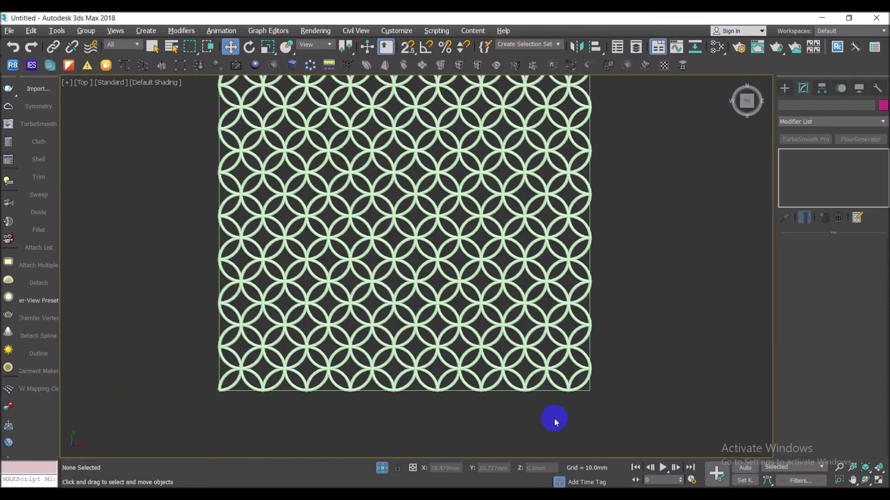
pyautogui.scroll(3, 557, 399)
# Give the lattice strips a 6 mm × 2 mm rectangular profile and tilt the view to inspect them
pyautogui.click(561, 373)
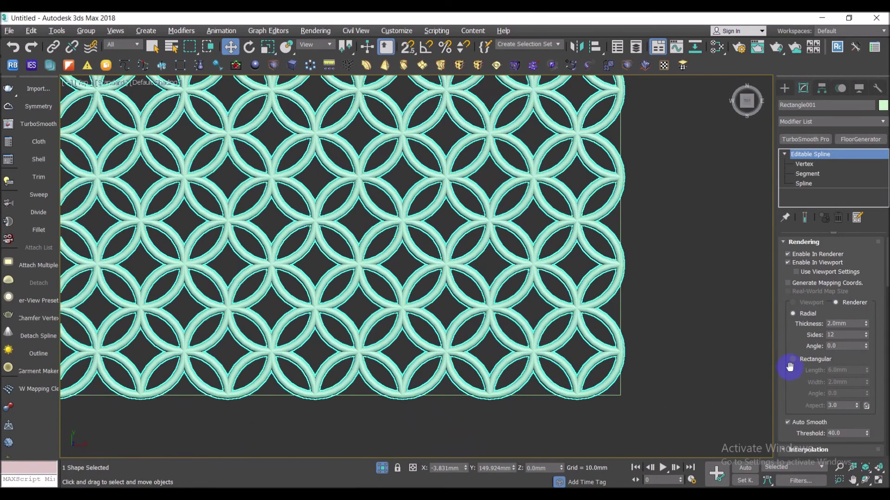
pyautogui.click(821, 361)
pyautogui.click(851, 369)
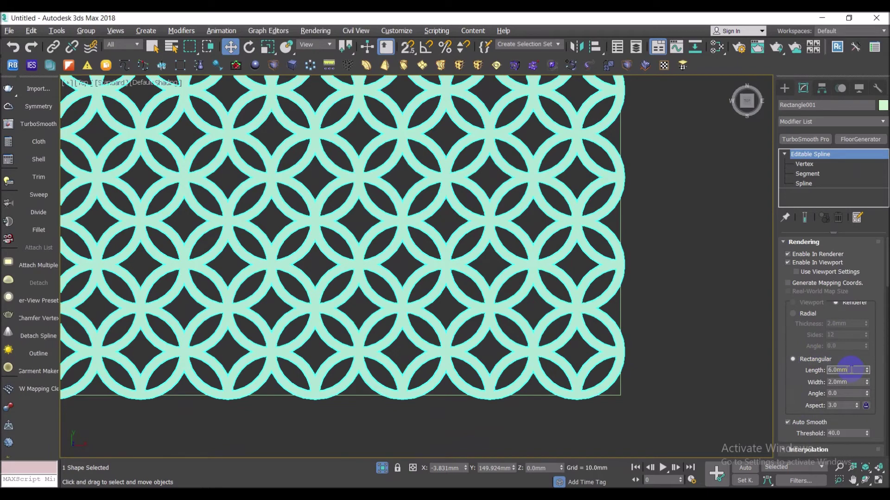
pyautogui.moveTo(562, 383)
pyautogui.keyDown('alt'); pyautogui.mouseDown(button='middle')
pyautogui.moveTo(573, 352)
pyautogui.moveTo(555, 355)
pyautogui.moveTo(530, 382)
pyautogui.mouseUp(button='middle'); pyautogui.keyUp('alt')
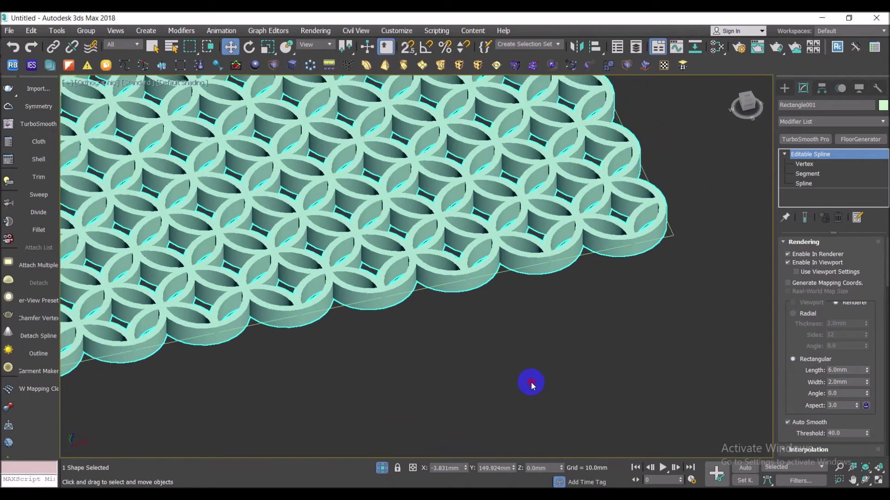
pyautogui.click(530, 382)
pyautogui.click(582, 256)
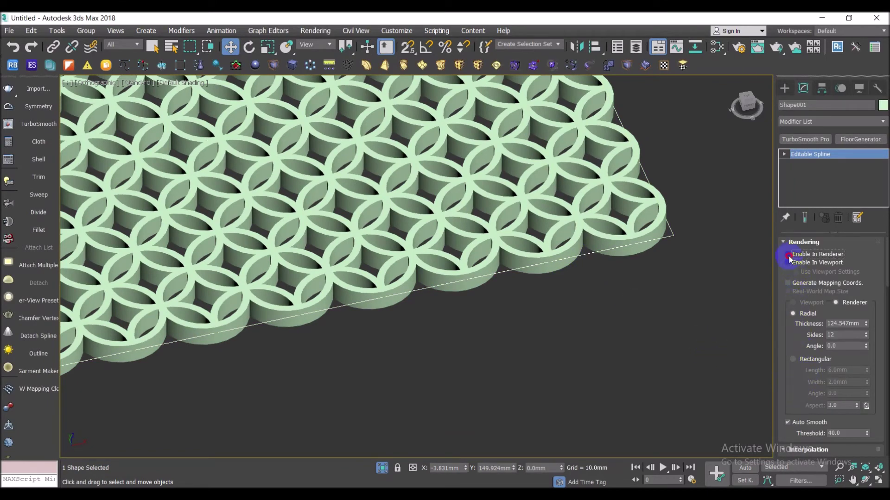
# Give the rectangle frame a rectangular rendering profile with 12 mm length
pyautogui.scroll(-6, 512, 298)
pyautogui.scroll(-3, 528, 286)
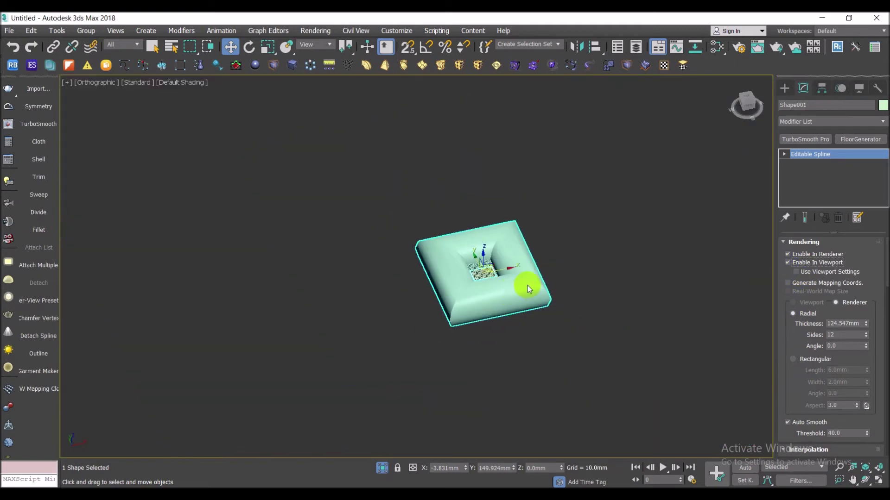
pyautogui.scroll(2, 528, 286)
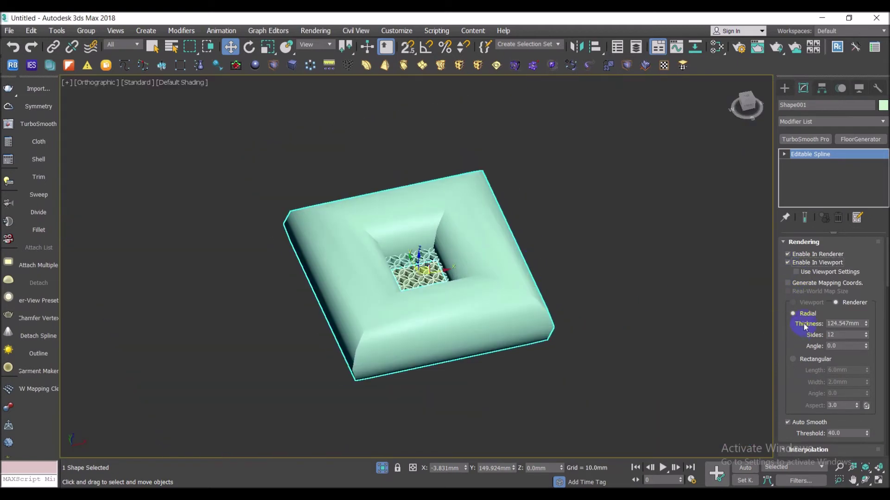
pyautogui.click(816, 361)
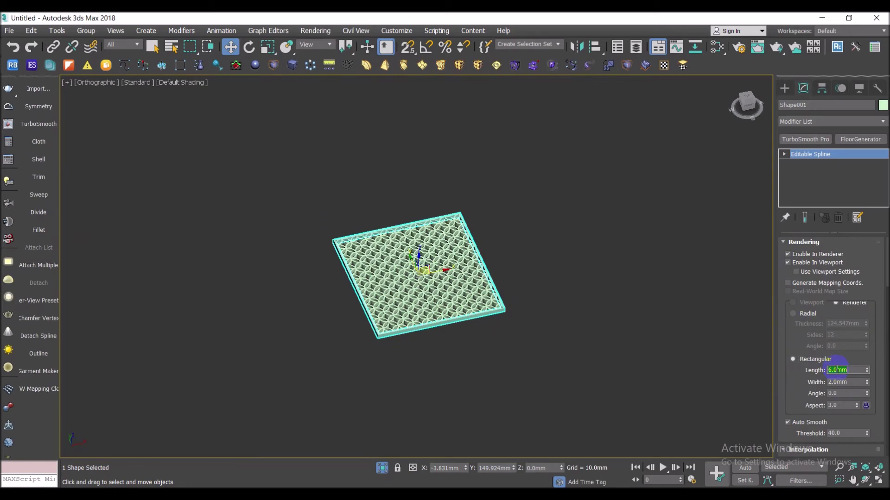
pyautogui.write('12')
pyautogui.press('Tab')
pyautogui.write('1')
pyautogui.press('Return')
# Adjust the frame's profile width to about 2.52 mm, then reselect the circle lattice
pyautogui.scroll(5, 502, 307)
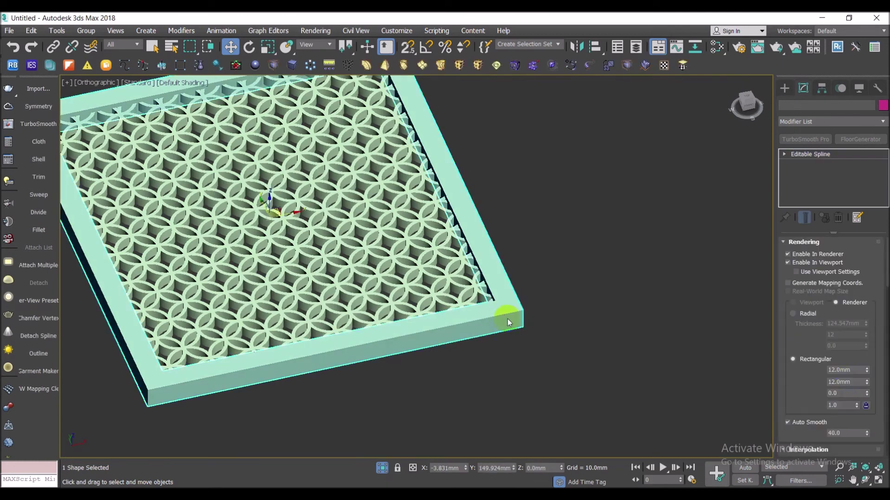
pyautogui.click(509, 323)
pyautogui.moveTo(868, 387); pyautogui.dragTo(884, 418)
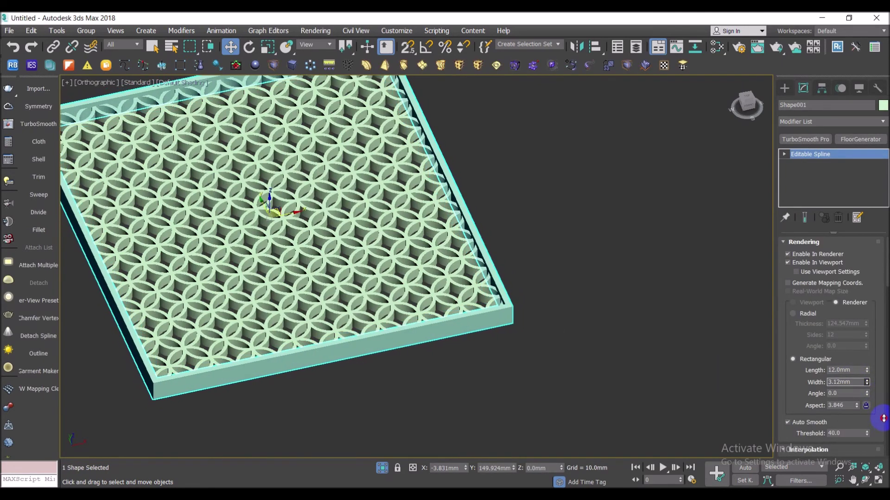
pyautogui.moveTo(482, 408)
pyautogui.keyDown('alt'); pyautogui.mouseDown(button='middle')
pyautogui.moveTo(471, 355)
pyautogui.moveTo(482, 336)
pyautogui.moveTo(484, 424)
pyautogui.moveTo(371, 213)
pyautogui.mouseUp(button='middle'); pyautogui.keyUp('alt')
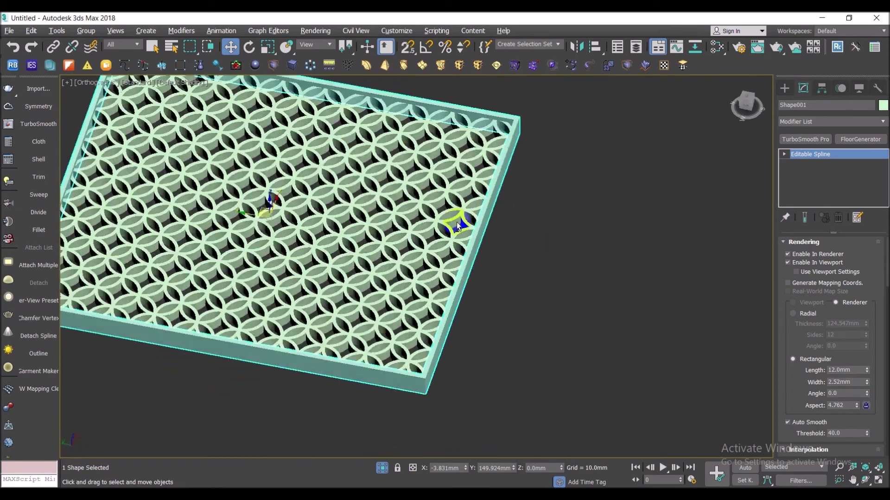
pyautogui.scroll(5, 368, 208)
pyautogui.scroll(3, 371, 253)
pyautogui.click(379, 250)
pyautogui.scroll(-4, 390, 262)
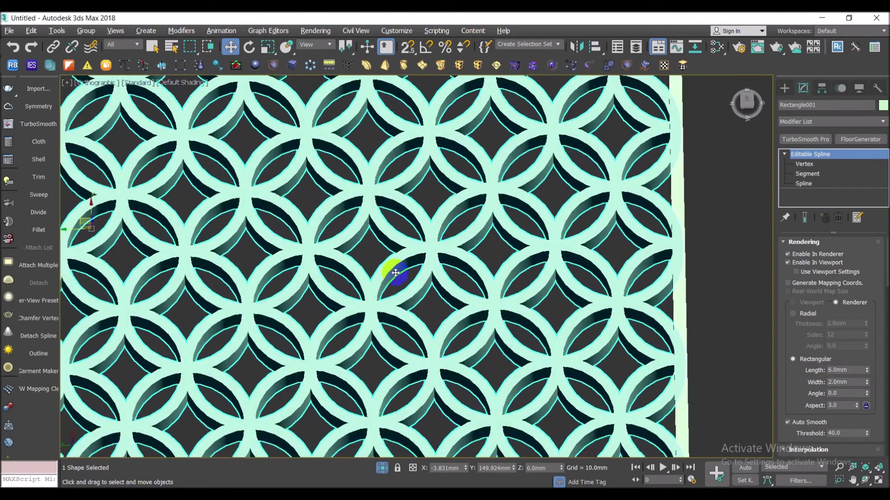
# Thin the lattice strip profile to about 1.0 mm width and 5.46 mm length
pyautogui.keyDown('alt'); pyautogui.moveTo(397, 272); pyautogui.dragTo(407, 282, button='middle'); pyautogui.keyUp('alt')
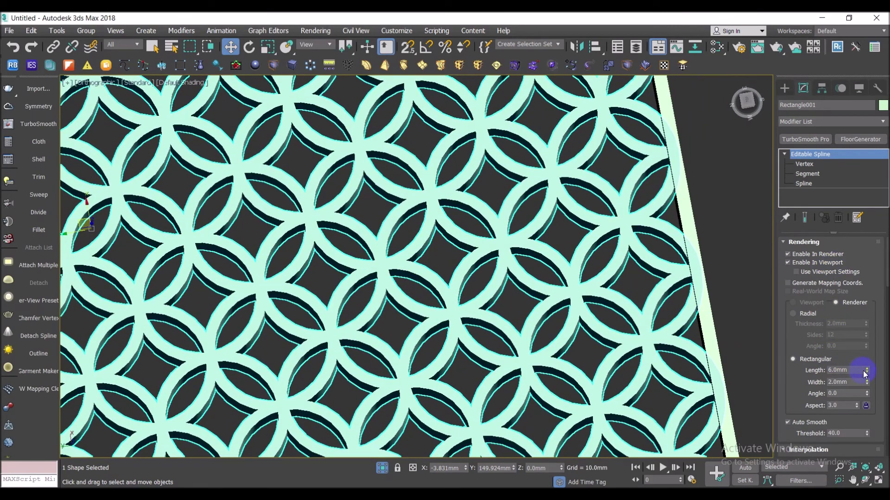
pyautogui.moveTo(867, 383); pyautogui.dragTo(880, 408)
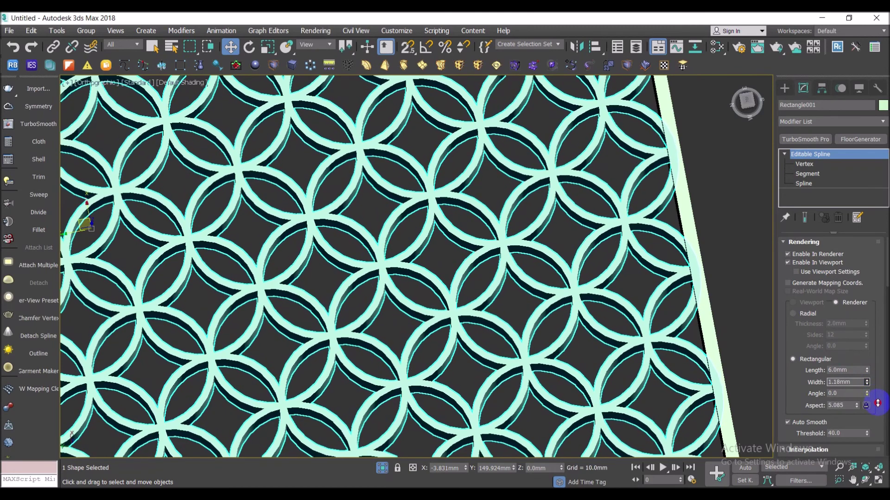
pyautogui.moveTo(880, 408); pyautogui.dragTo(880, 409)
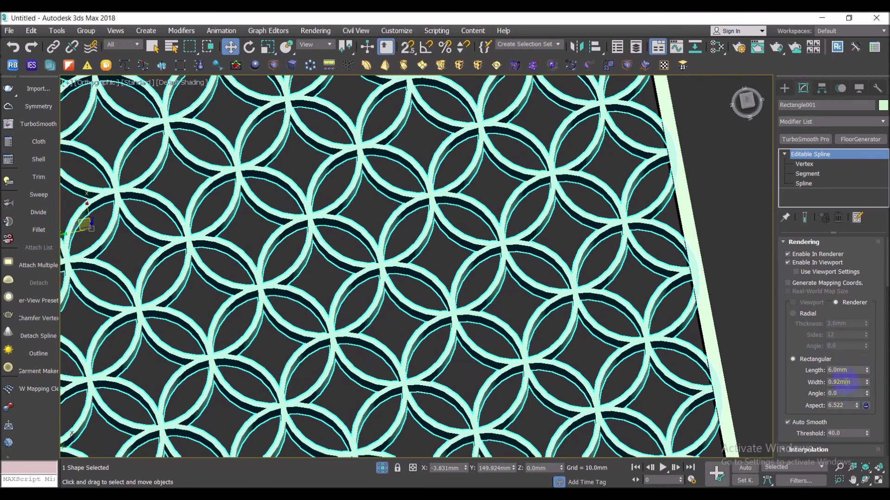
pyautogui.moveTo(866, 373); pyautogui.dragTo(866, 376)
# Switch to Top view and check the thinner lattice inside the frame
pyautogui.scroll(-1, 457, 258)
pyautogui.scroll(-2, 424, 284)
pyautogui.scroll(-2, 562, 279)
pyautogui.scroll(-4, 562, 279)
pyautogui.moveTo(503, 293)
pyautogui.keyDown('alt'); pyautogui.mouseDown(button='middle')
pyautogui.moveTo(482, 311)
pyautogui.moveTo(491, 290)
pyautogui.mouseUp(button='middle'); pyautogui.keyUp('alt')
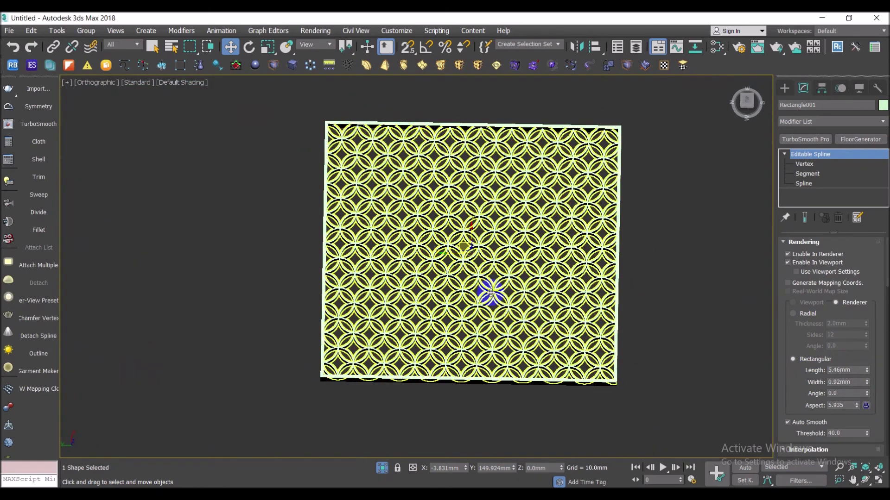
pyautogui.press('t')
pyautogui.scroll(6, 464, 291)
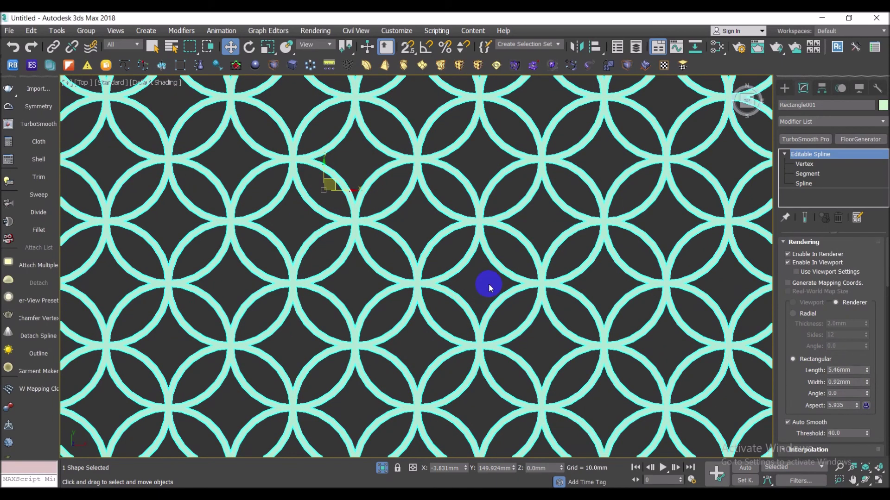
pyautogui.click(490, 289)
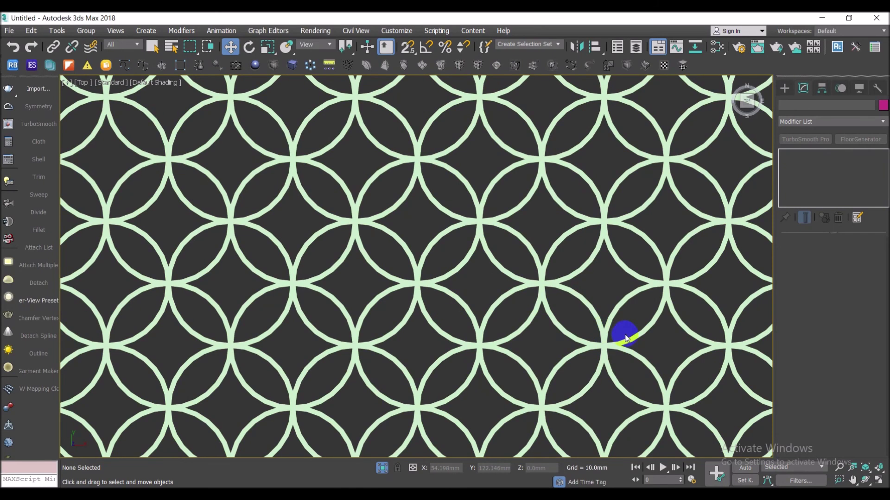
pyautogui.click(628, 368)
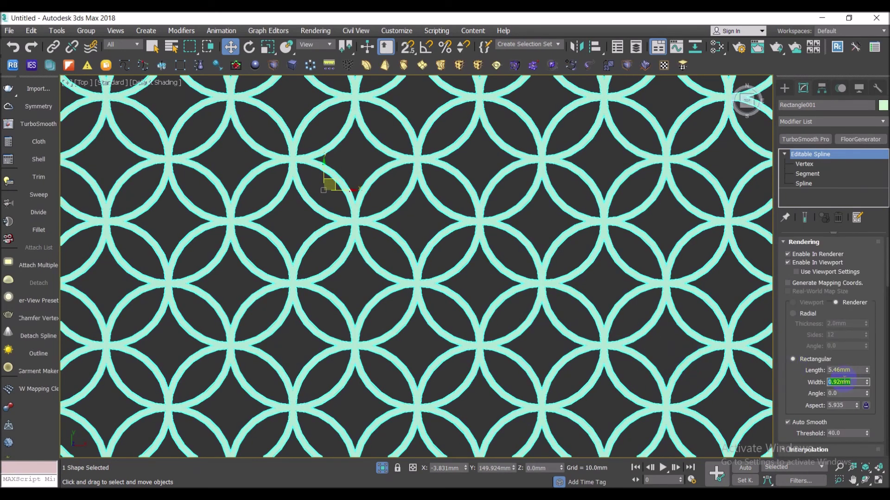
pyautogui.click(623, 375)
pyautogui.scroll(-4, 507, 315)
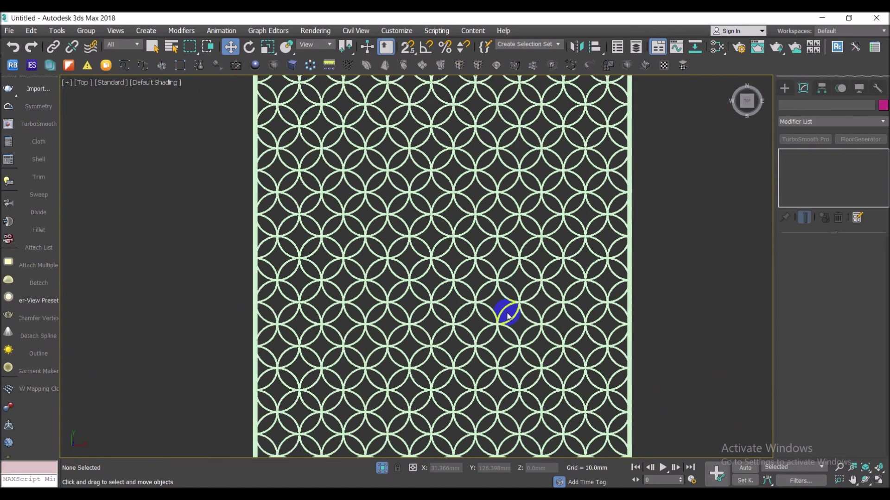
pyautogui.click(524, 331)
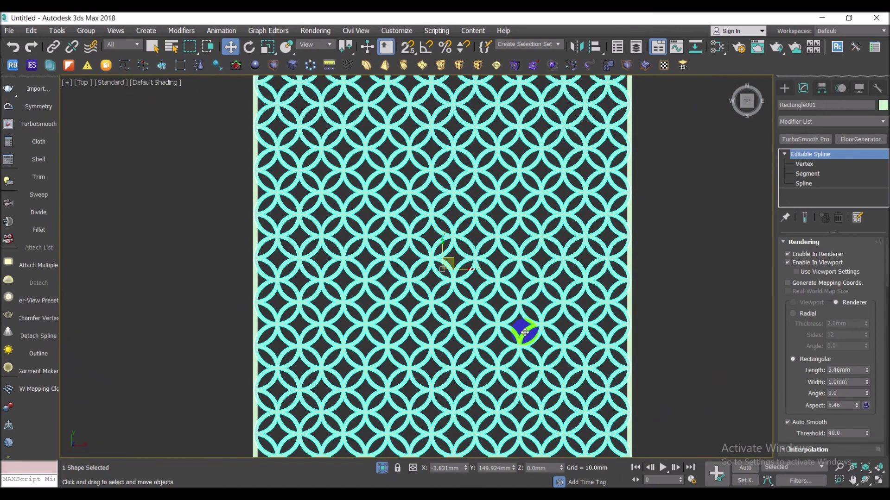